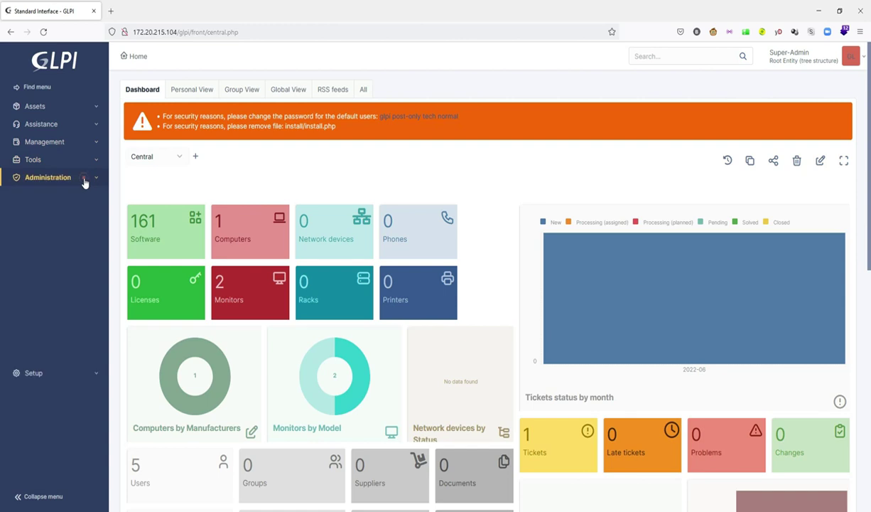
Step: Open the glpi user's account form from Administration > Users and expand the Setup menu
left_click(49, 195)
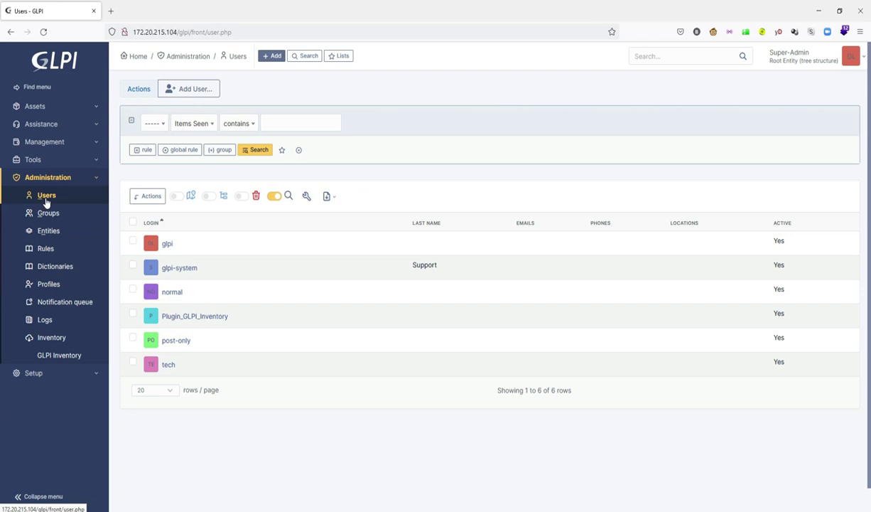
left_click(168, 244)
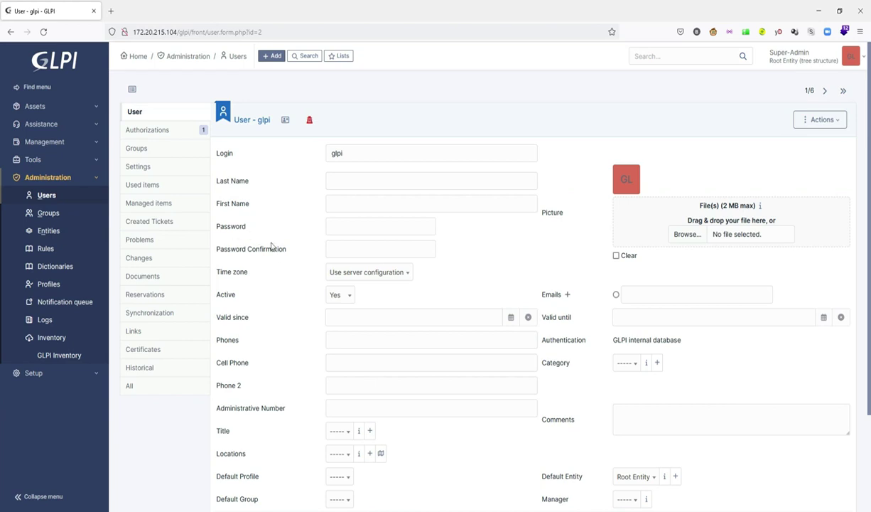
scroll(257, 287, "down", 3)
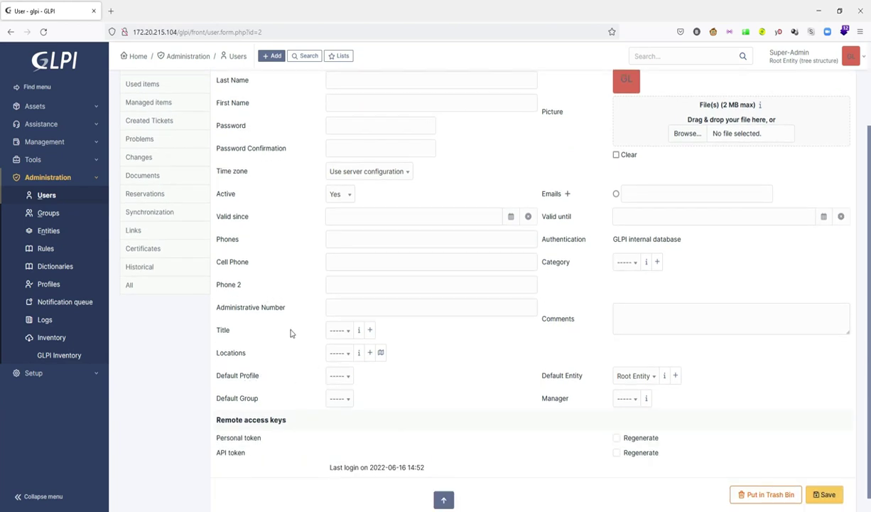
scroll(291, 322, "up", 3)
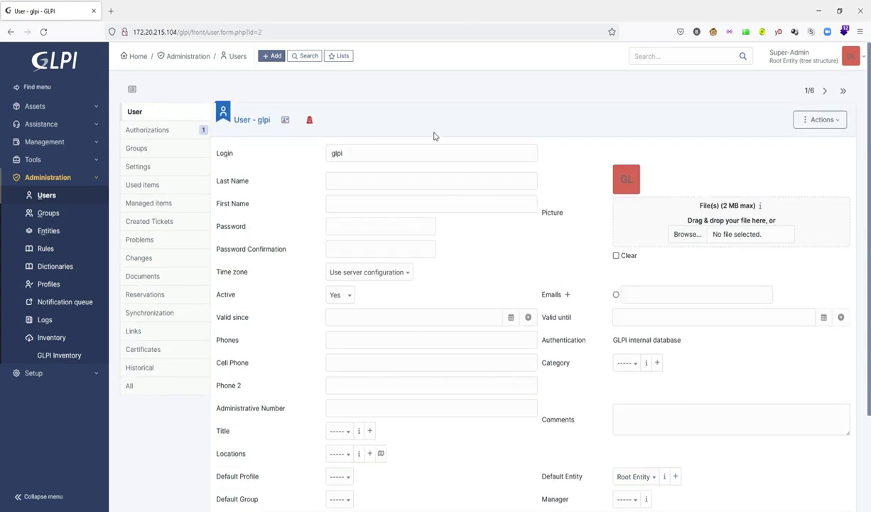
left_click(74, 374)
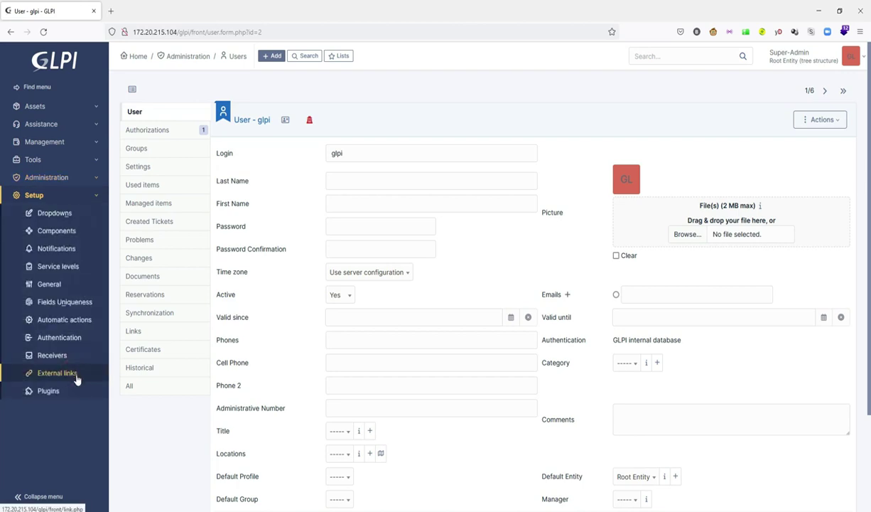
Step: Browse the marketplace's Discover catalogue filtered to the Data category
left_click(62, 393)
left_click(178, 90)
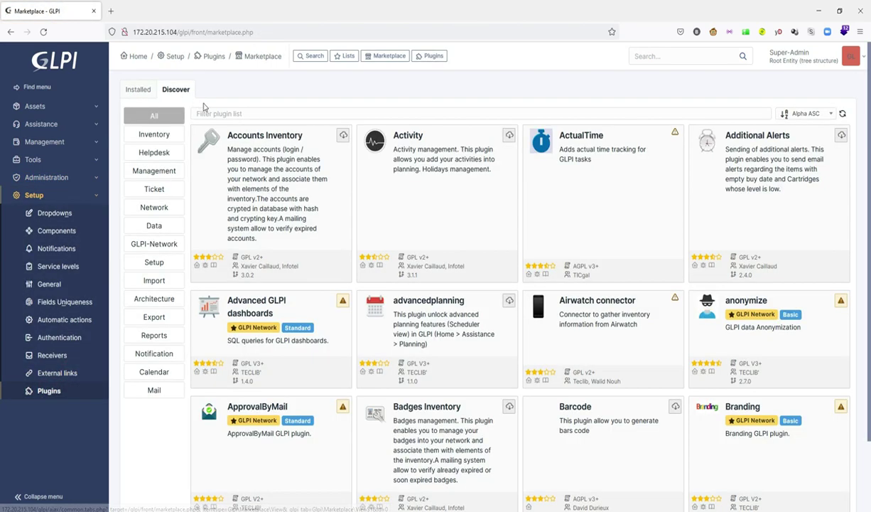
scroll(341, 234, "down", 2)
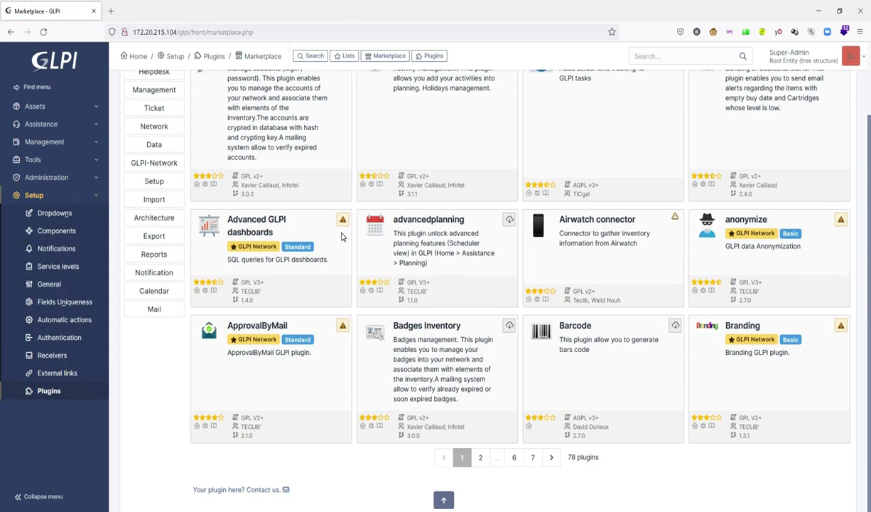
scroll(338, 230, "up", 2)
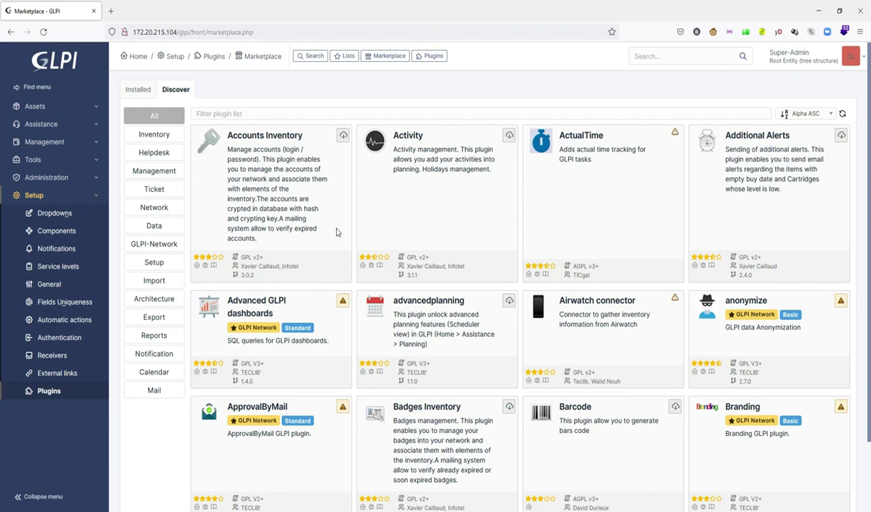
left_click(155, 226)
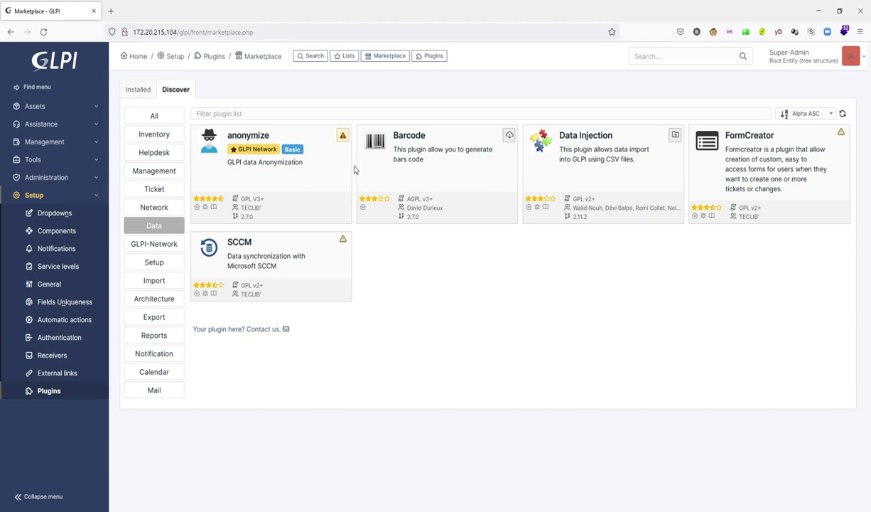
Step: Install and enable the Data Injection plugin, then reload the marketplace
left_click(676, 136)
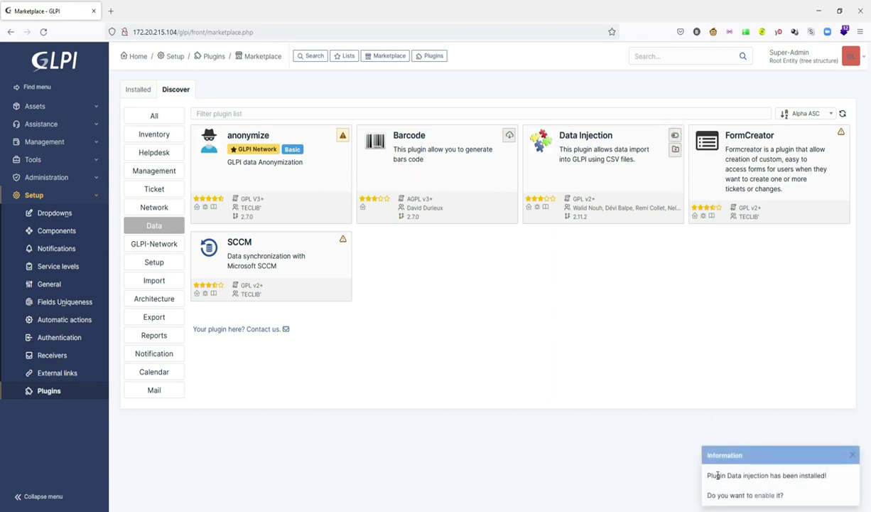
left_click(762, 496)
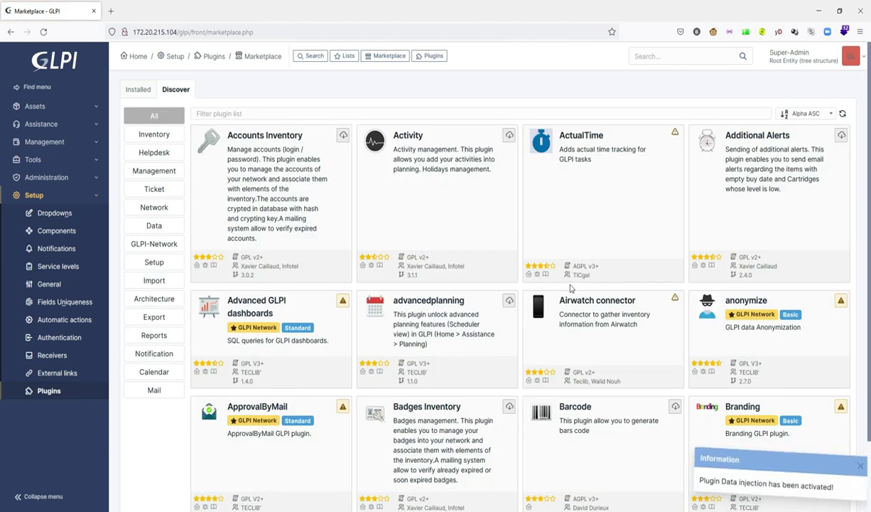
left_click(47, 393)
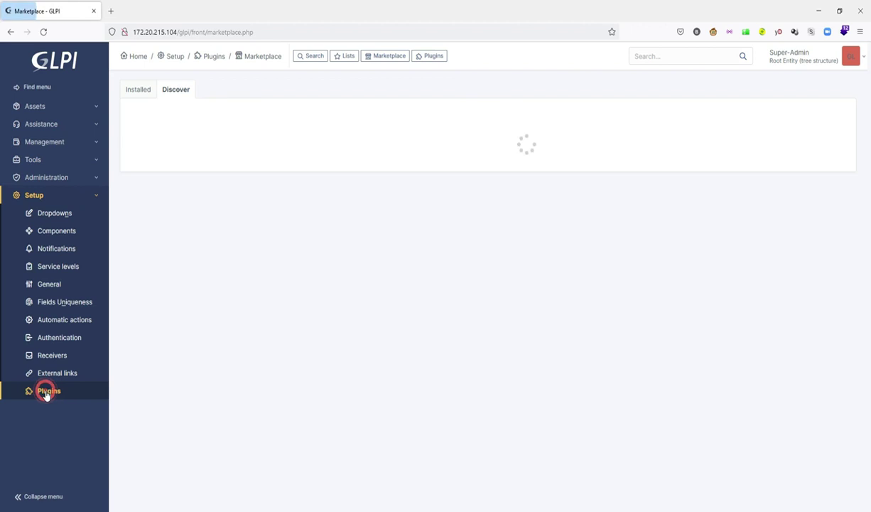
Step: Open the Data injection page under Tools from the installed plugins list
left_click(138, 90)
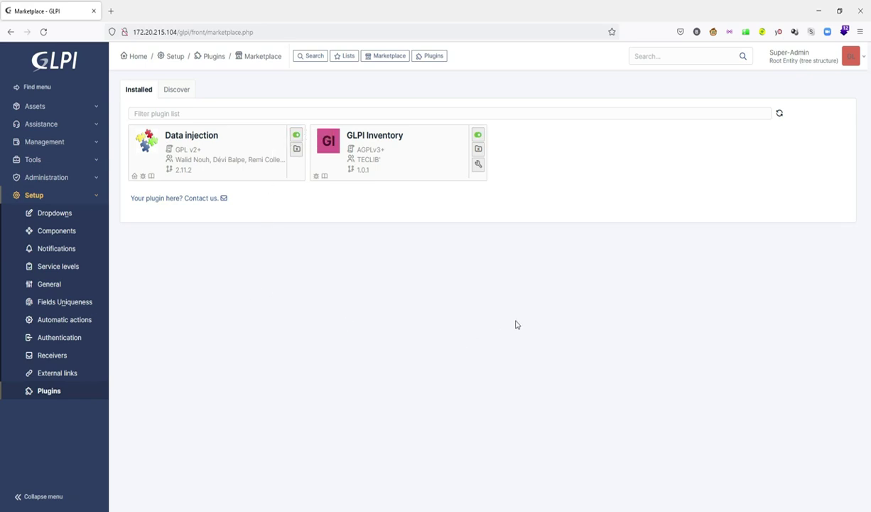
left_click(97, 195)
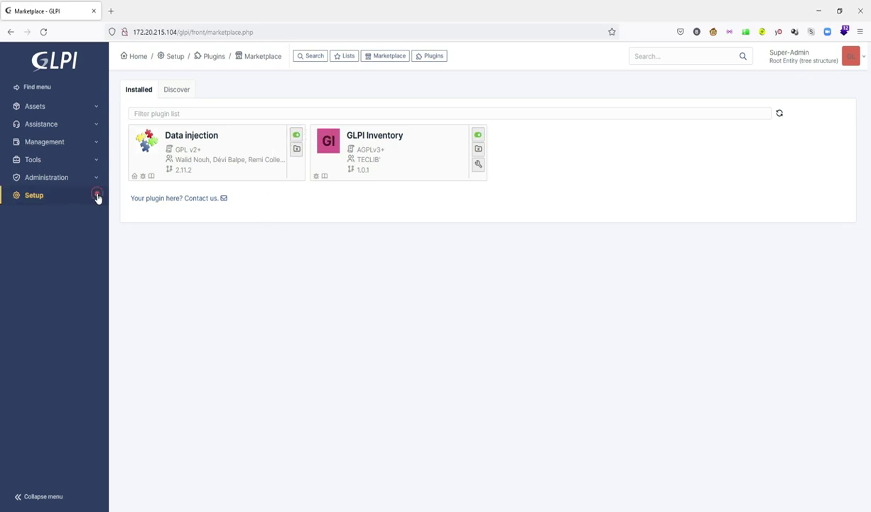
left_click(91, 161)
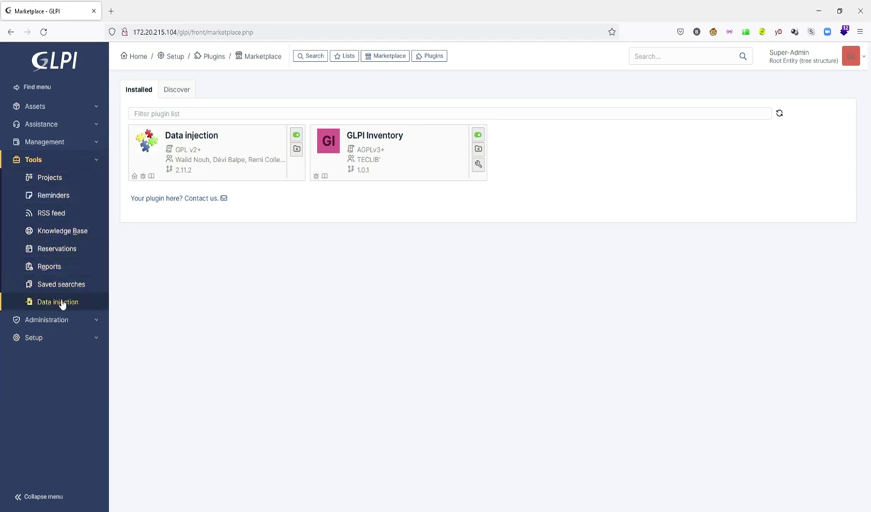
left_click(60, 301)
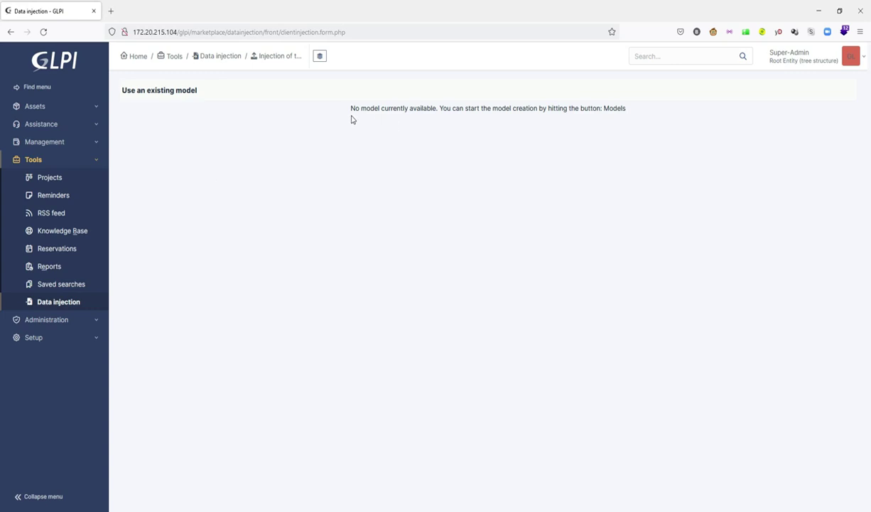
Step: Show the Data injection Models list, which has no models yet
left_click_drag(351, 116, 381, 119)
left_click(377, 118)
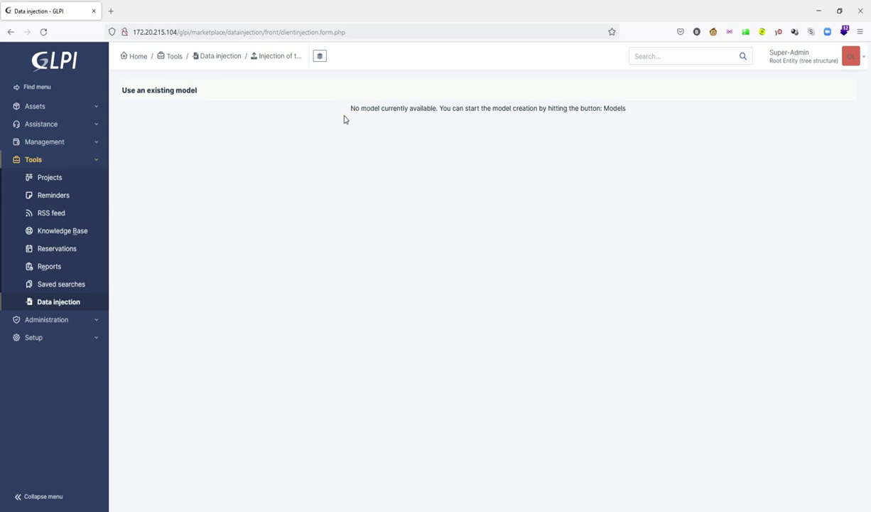
left_click(321, 60)
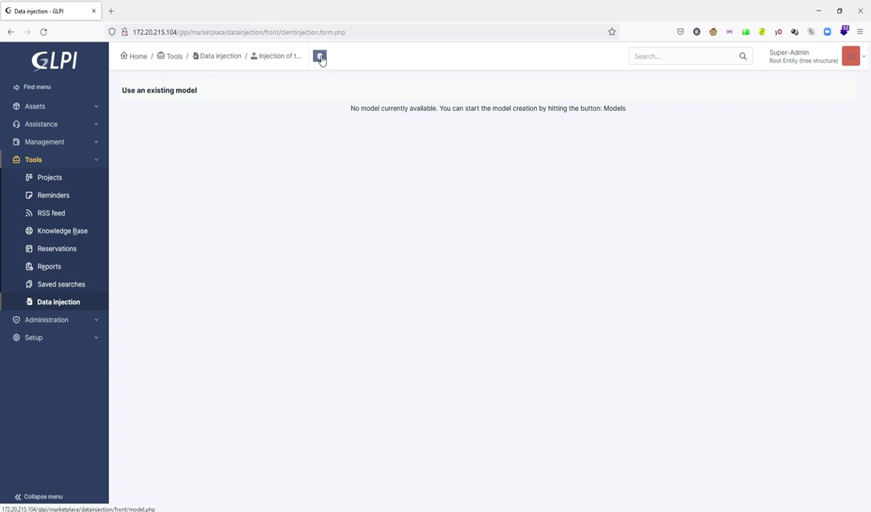
left_click(321, 60)
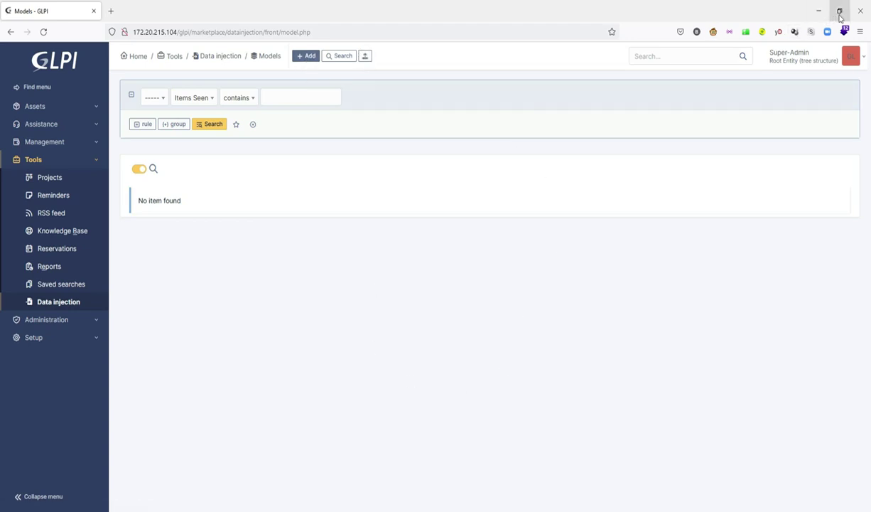
Step: Create New Text Document.txt on the desktop and open it in Notepad
left_click(841, 13)
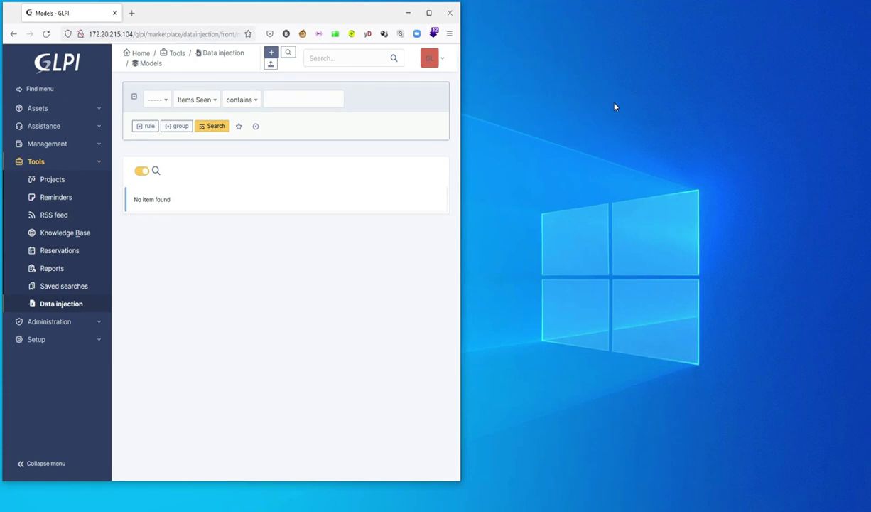
right_click(549, 106)
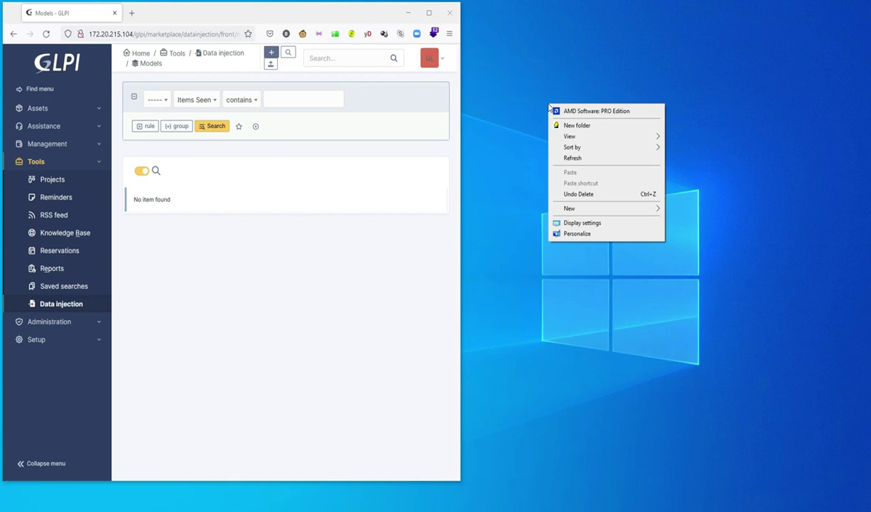
mouse_move(601, 212)
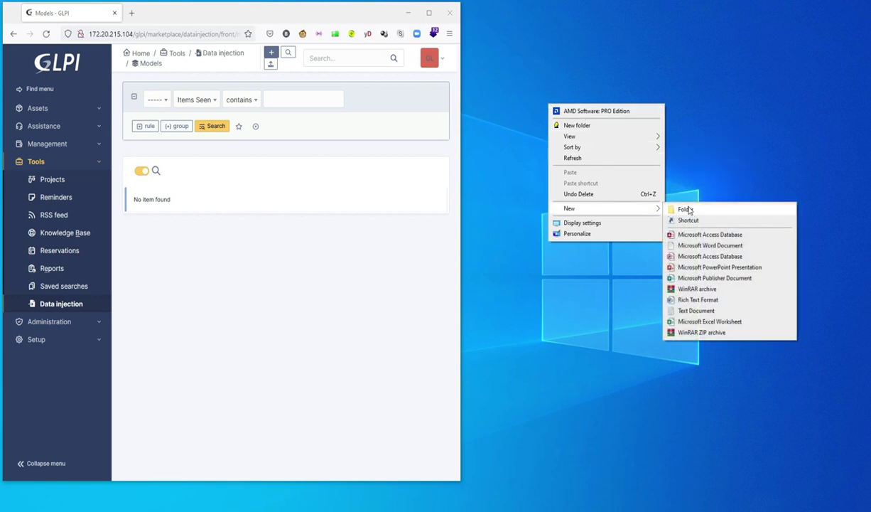
left_click(691, 313)
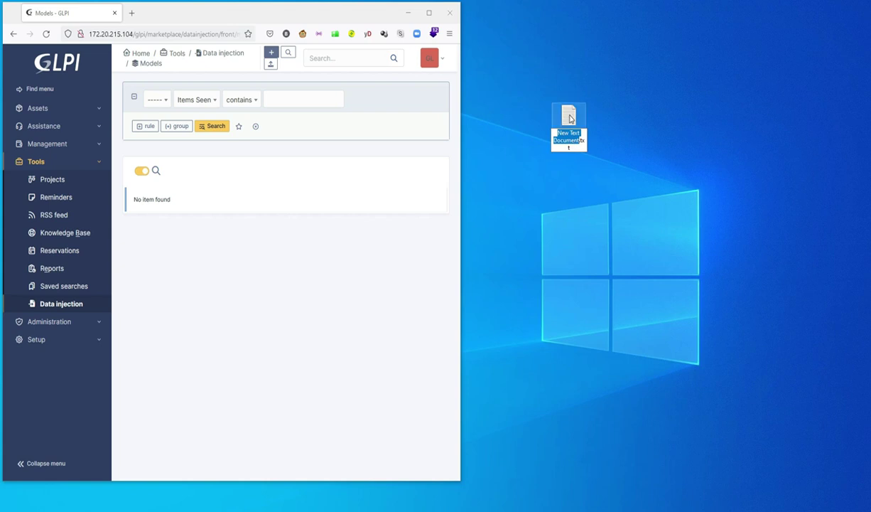
key("Return")
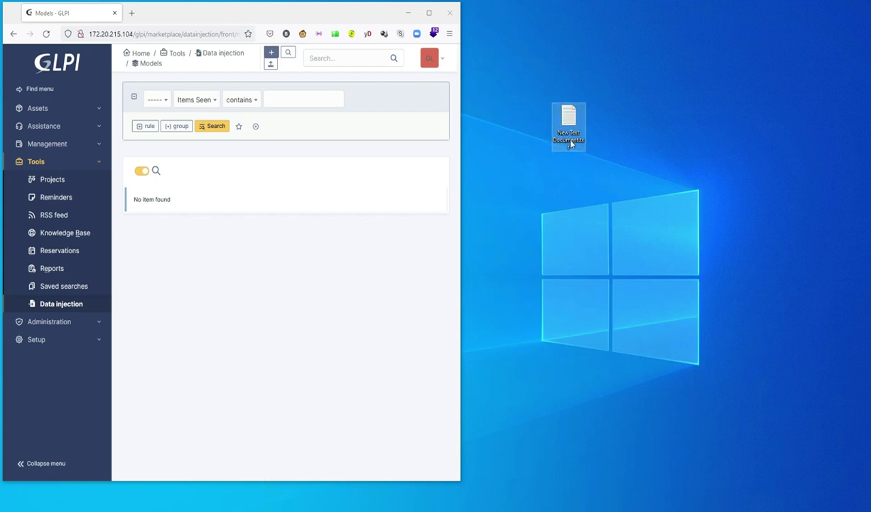
double_click(568, 125)
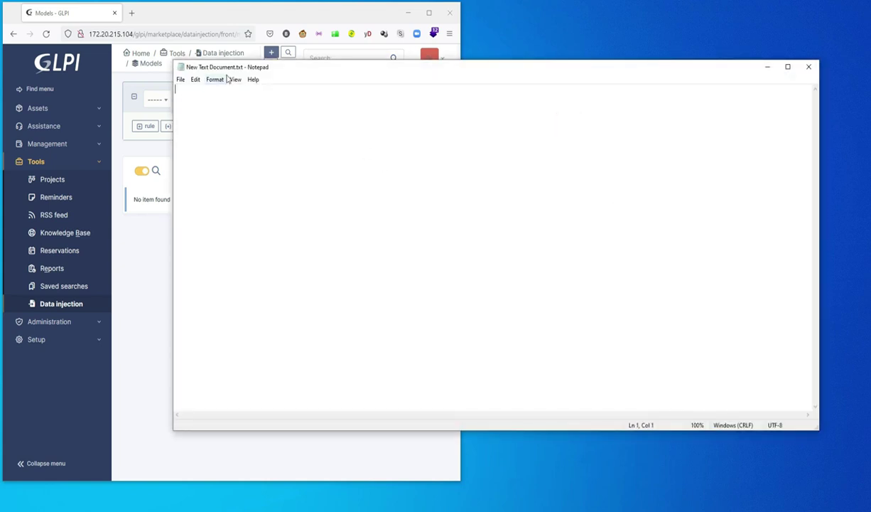
left_click_drag(294, 67, 424, 88)
Step: Type the header line login;Last Name;First Name;Password;Password Confirmation;Default Profile
left_click(353, 117)
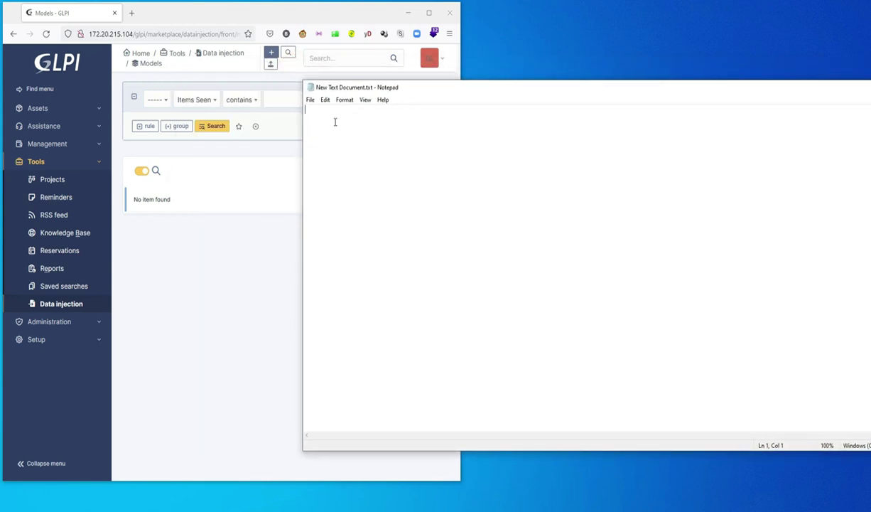
type("1")
type("ast Name;First Name;Password;P")
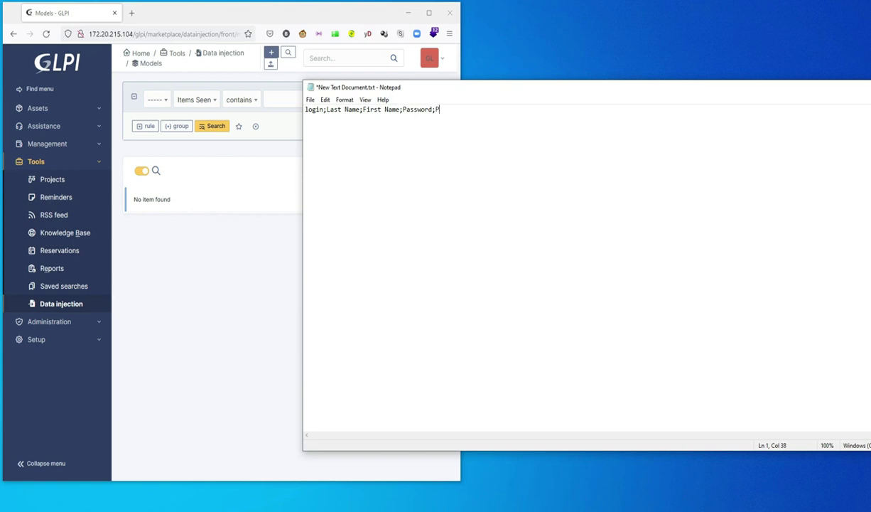
type("assword Confirmation;Default")
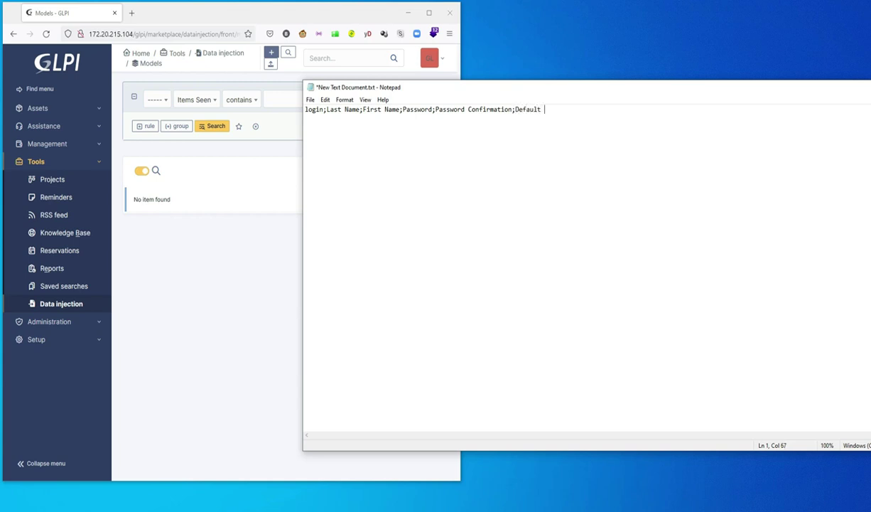
type("rofile")
Step: Save the header file and move the Notepad window aside
left_click(311, 99)
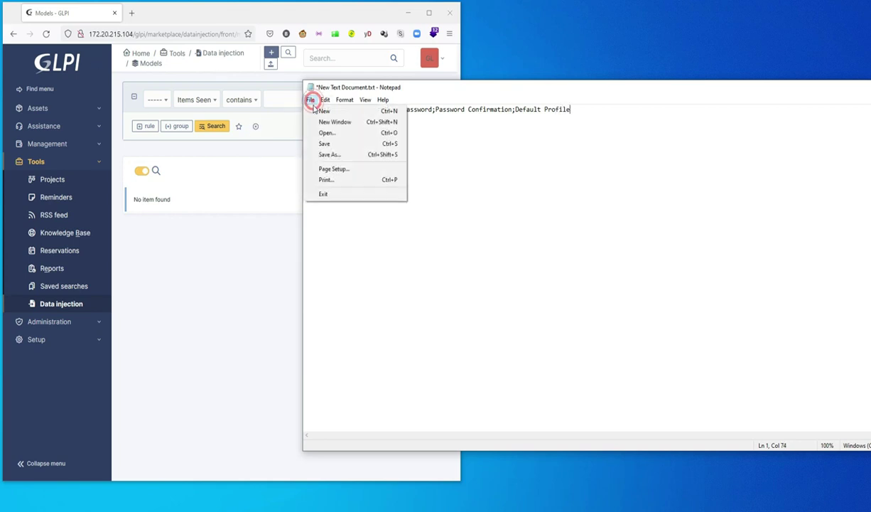
left_click(328, 145)
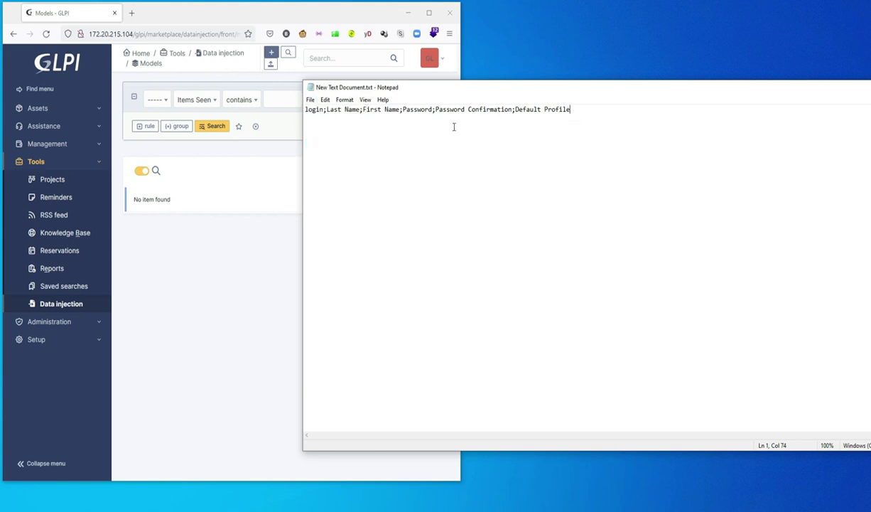
left_click_drag(639, 91, 552, 88)
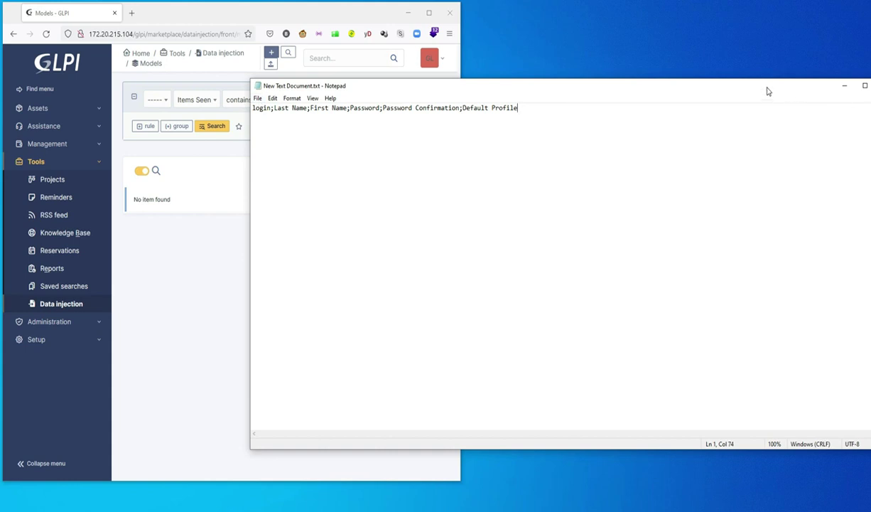
left_click_drag(766, 88, 656, 99)
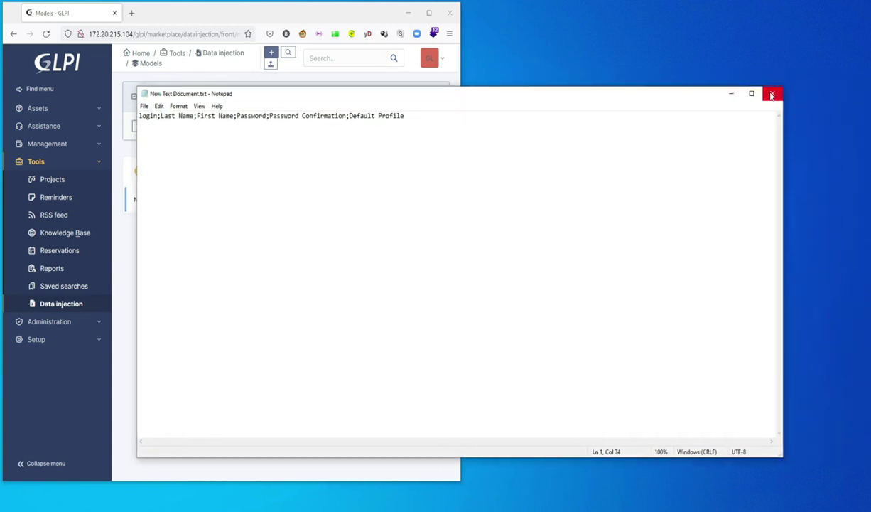
Step: Close Notepad and rename the desktop text file to firstModel.csv
left_click(773, 94)
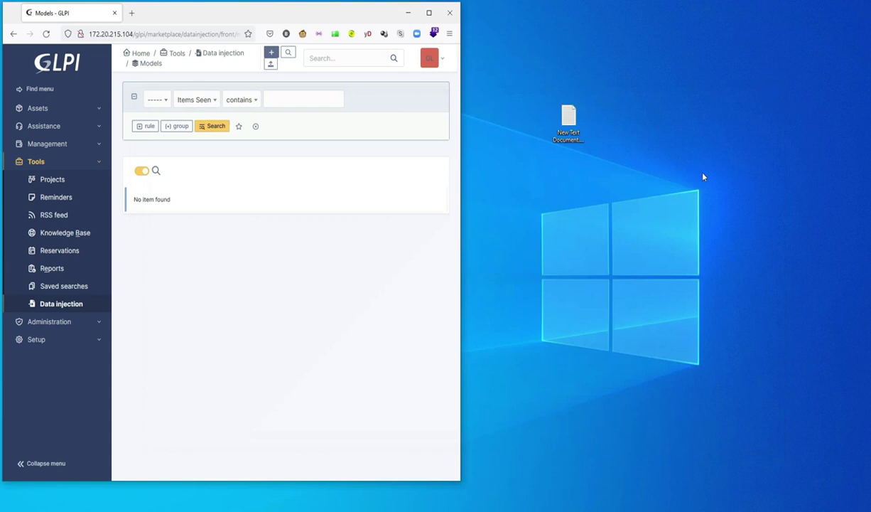
left_click(575, 142)
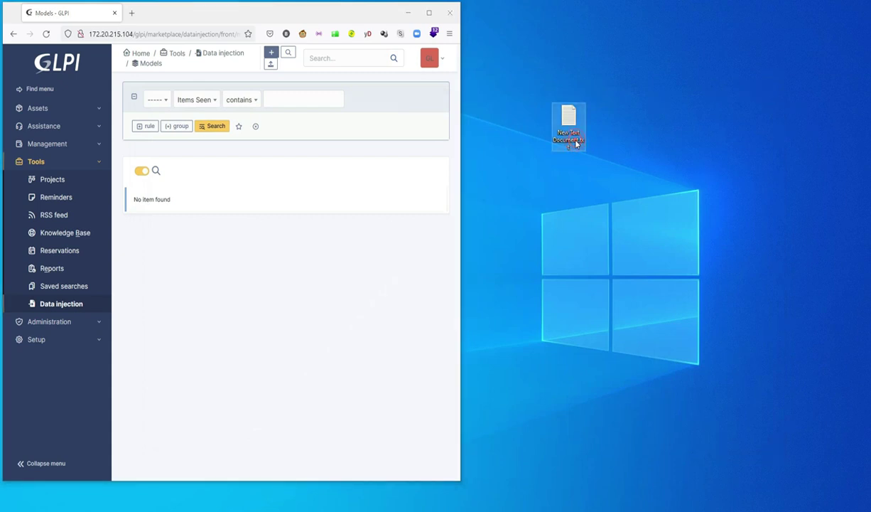
left_click(576, 142)
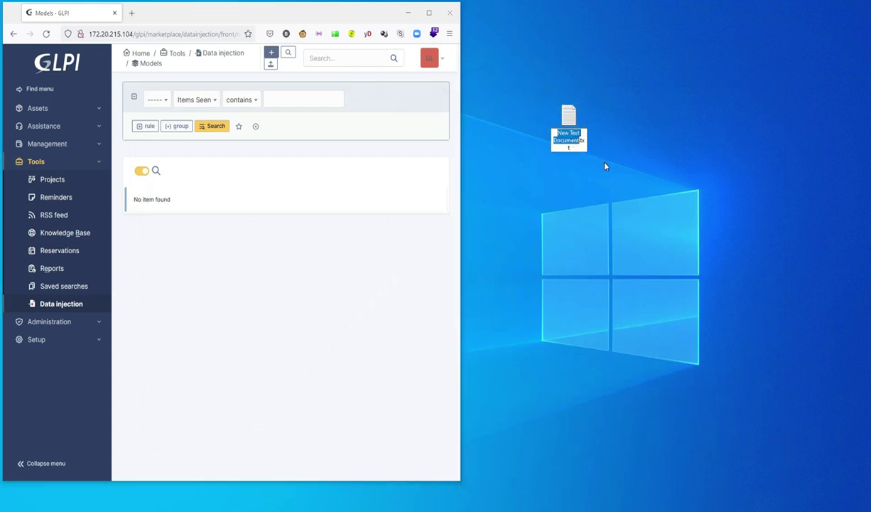
type("firstM")
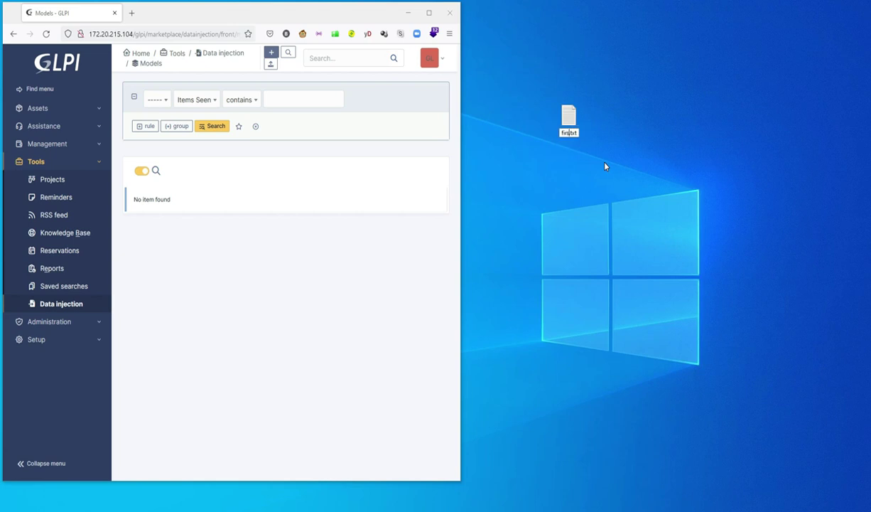
type("odel")
key("Delete")
key("Delete")
key("Delete")
key("Delete")
type(".csv")
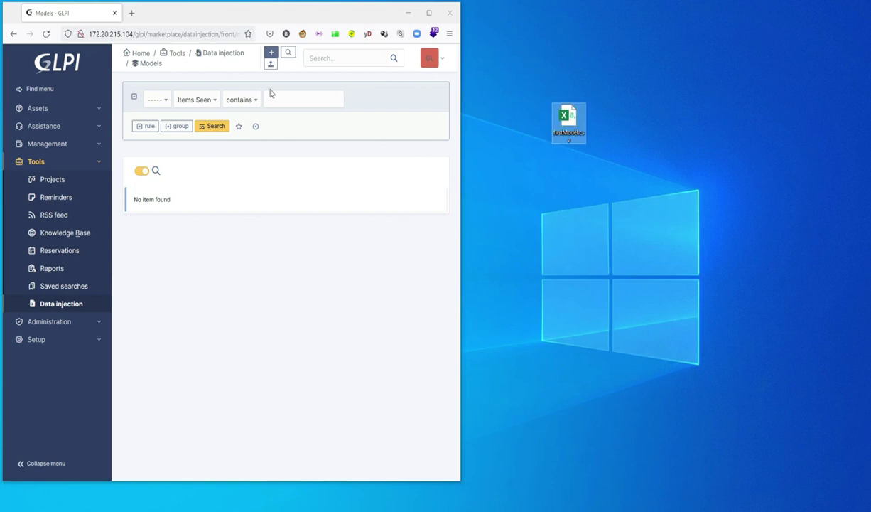
Step: Start a new data injection model named Model_Users
left_click(429, 12)
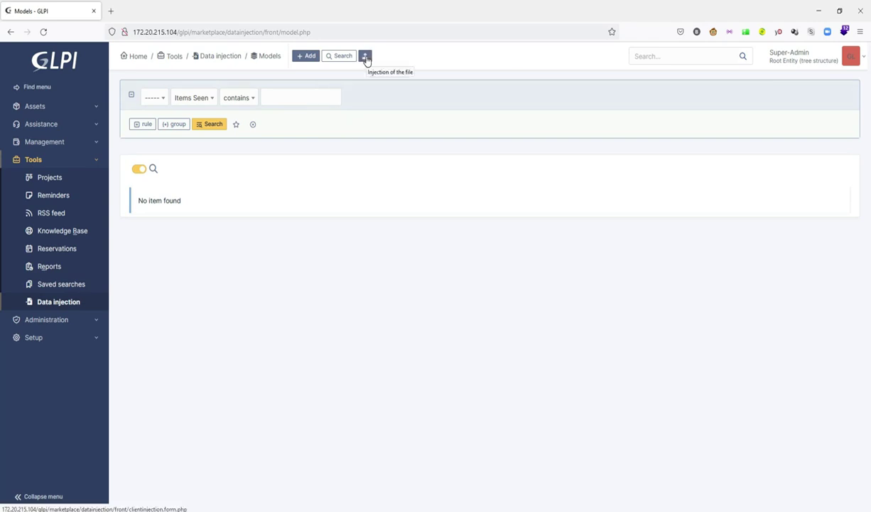
left_click(305, 57)
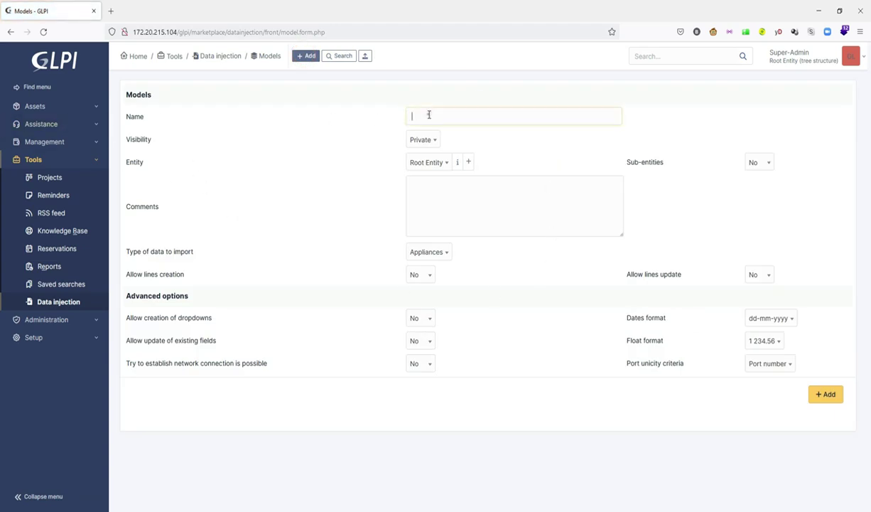
type("M")
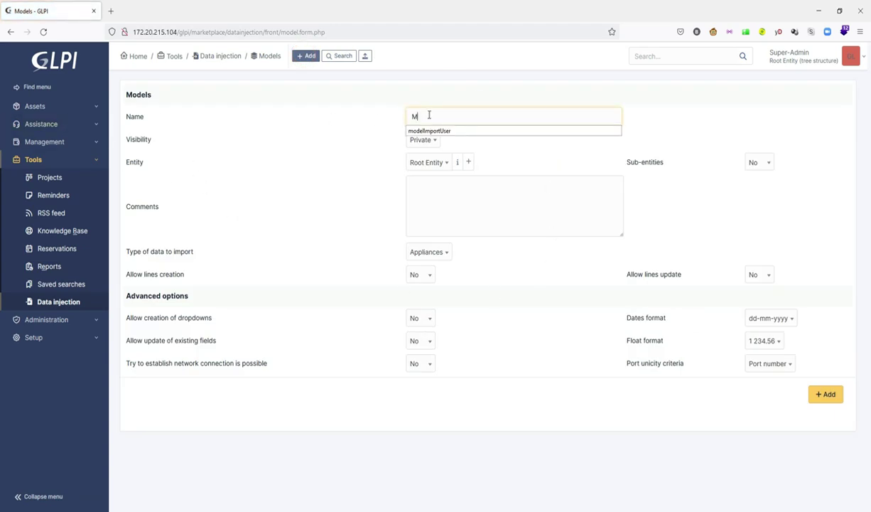
type("odelUsers")
left_click(432, 117)
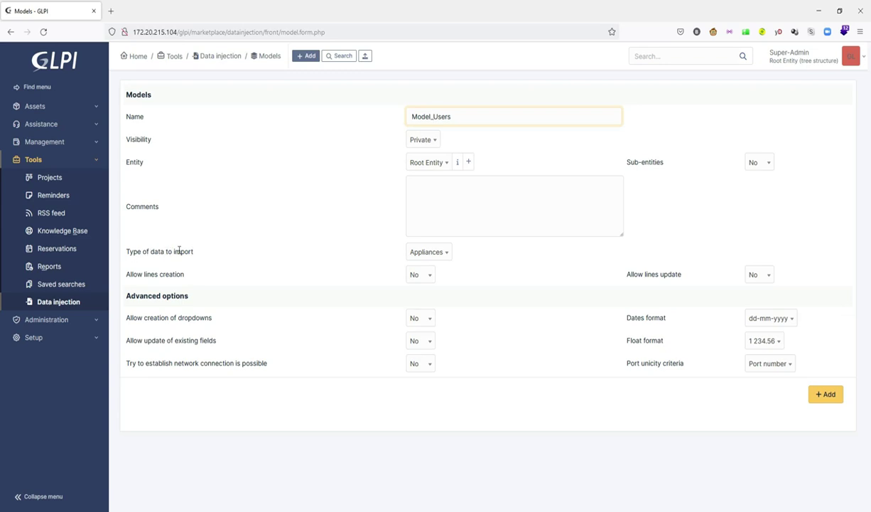
Step: Set the model's type of data to import to Users
left_click(439, 253)
scroll(457, 302, "down", 1)
scroll(458, 303, "down", 4)
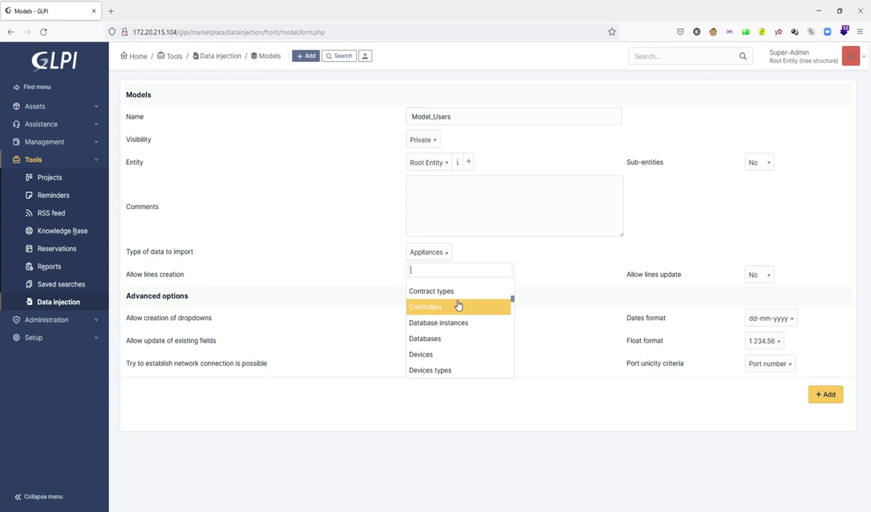
scroll(458, 305, "down", 6)
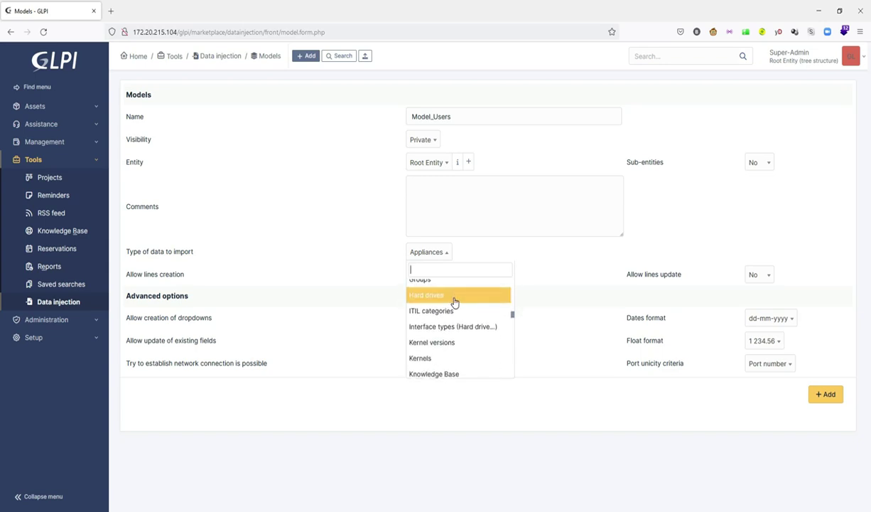
scroll(455, 303, "down", 6)
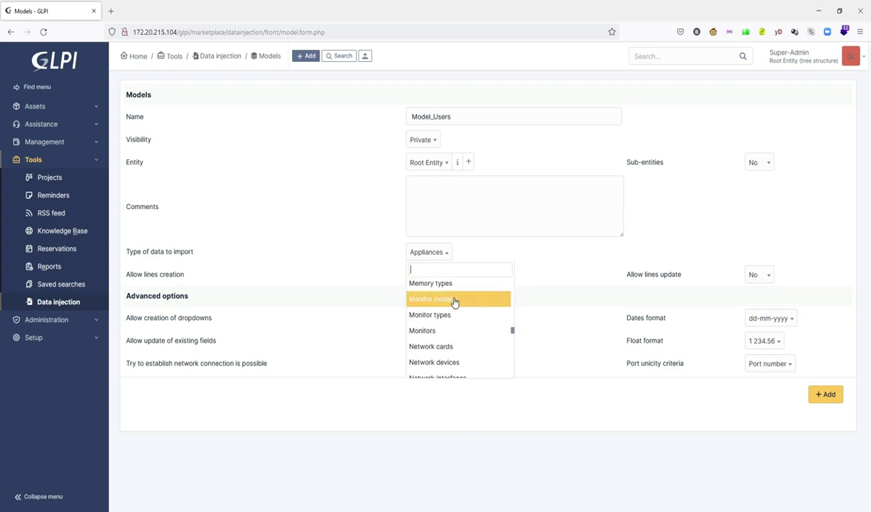
scroll(454, 303, "down", 6)
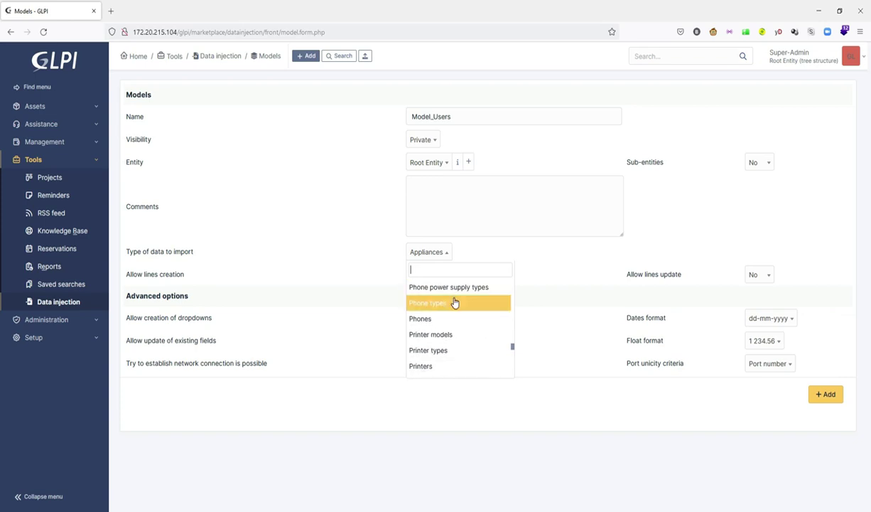
scroll(454, 303, "down", 6)
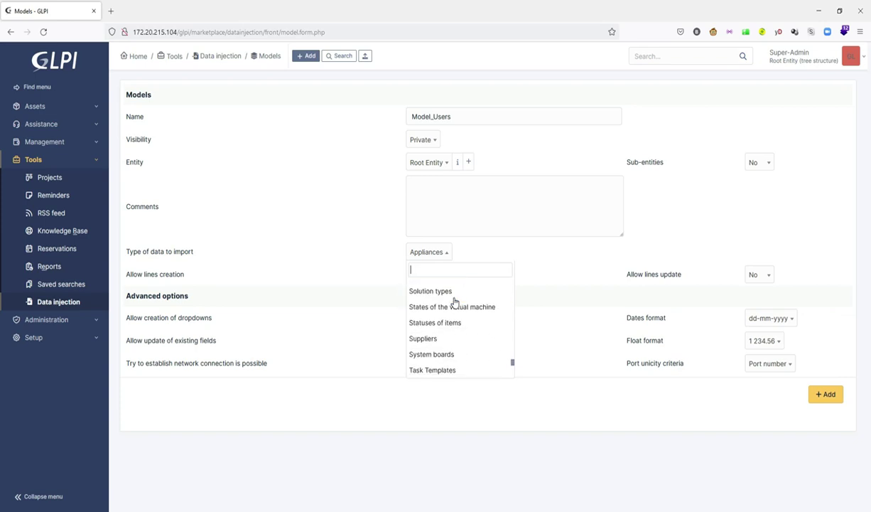
scroll(455, 303, "down", 2)
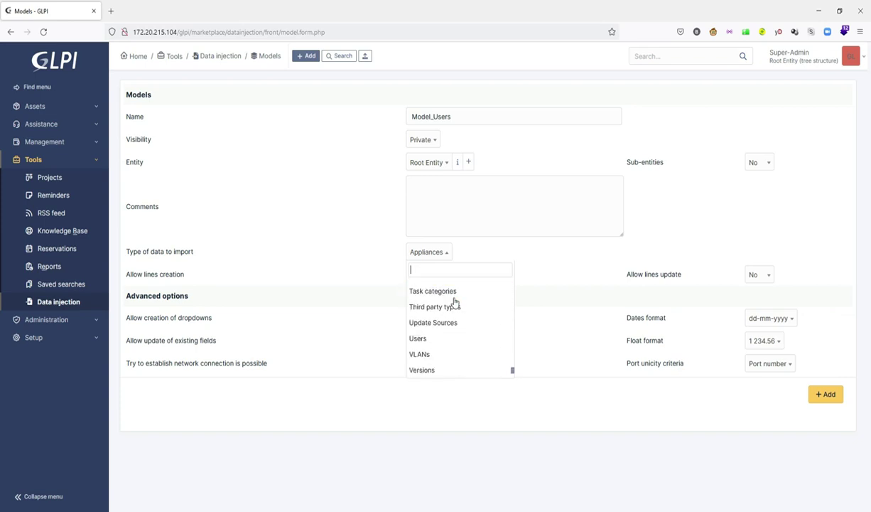
left_click(427, 333)
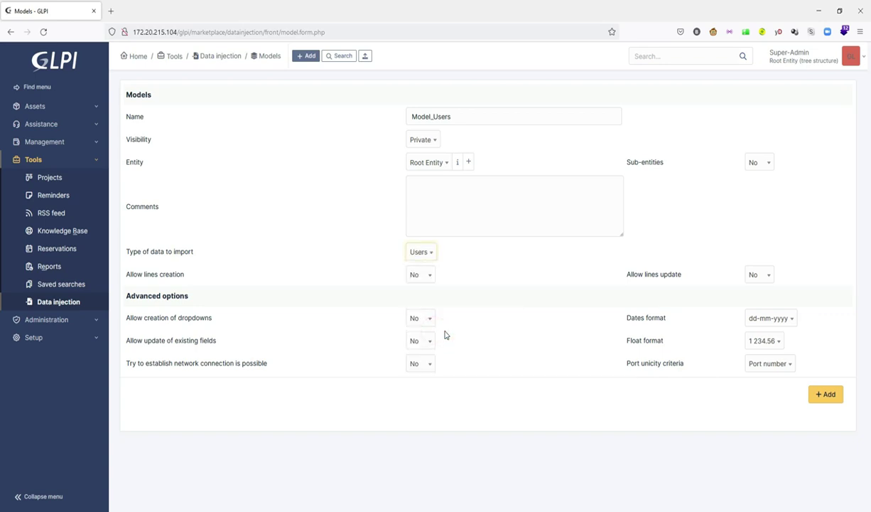
Step: Allow lines creation, lines update and existing-field updates, then add the model
left_click(431, 279)
left_click(419, 303)
left_click(757, 276)
left_click(751, 302)
left_click(429, 345)
left_click(419, 373)
left_click(829, 396)
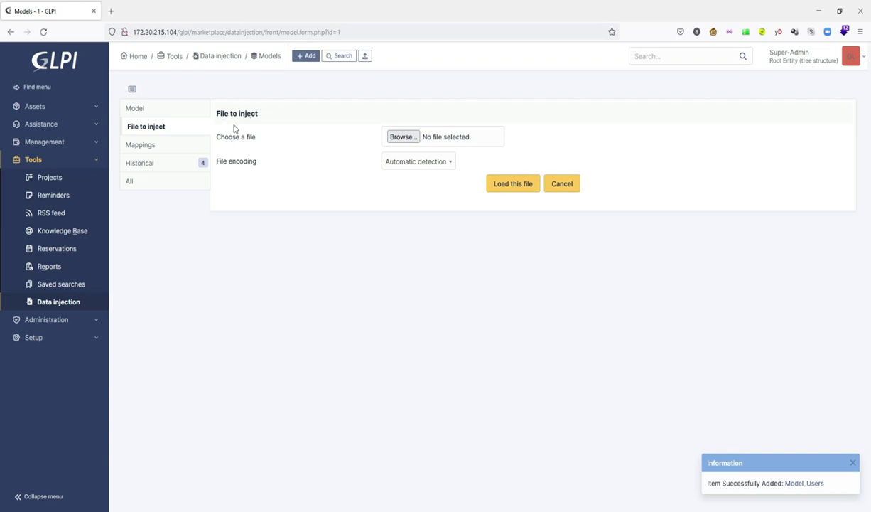
Step: Load firstModel.csv as the file to inject into Model_Users
left_click(404, 138)
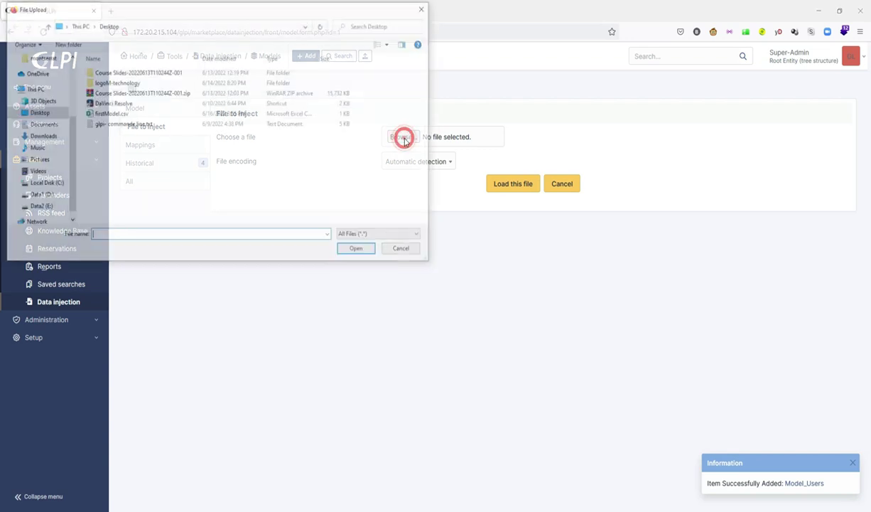
double_click(114, 114)
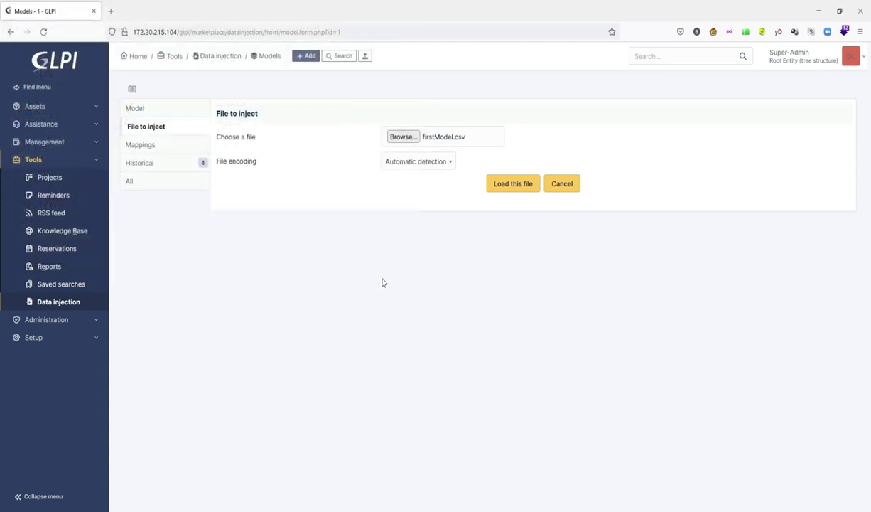
left_click(512, 189)
left_click(473, 297)
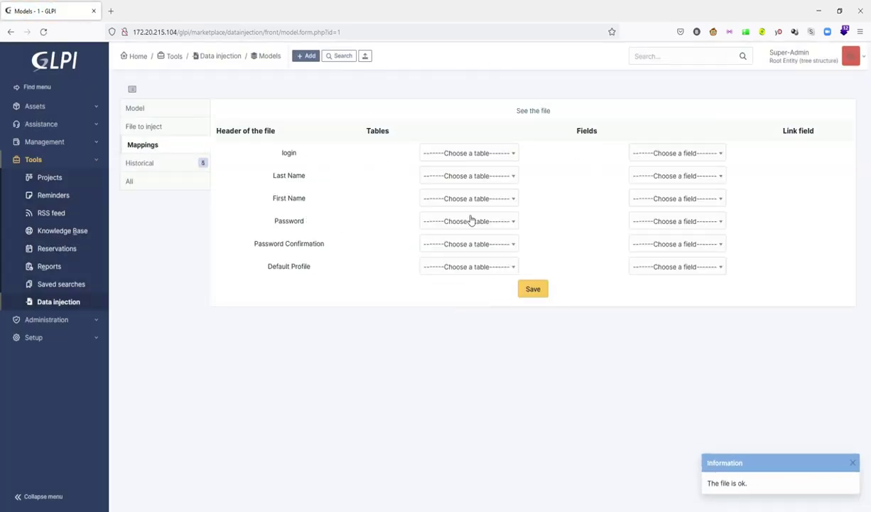
Step: Map all six CSV columns to the Users table
left_click(511, 155)
left_click(484, 186)
left_click(508, 179)
left_click(486, 208)
left_click(505, 199)
left_click(477, 229)
left_click(502, 221)
left_click(454, 252)
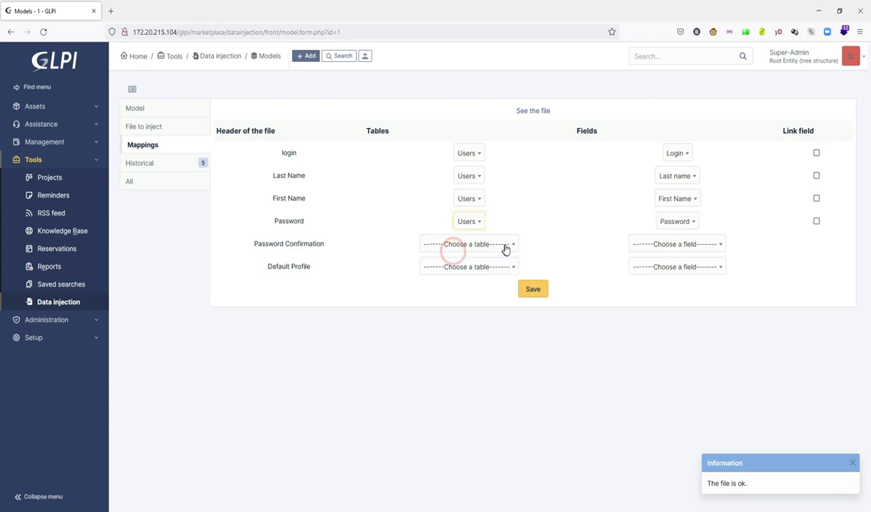
left_click(506, 248)
left_click(453, 275)
left_click(509, 262)
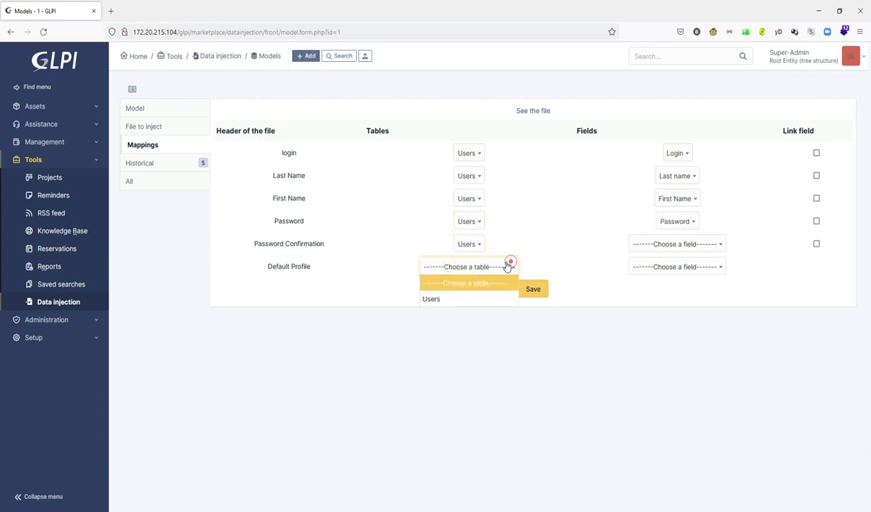
left_click(453, 299)
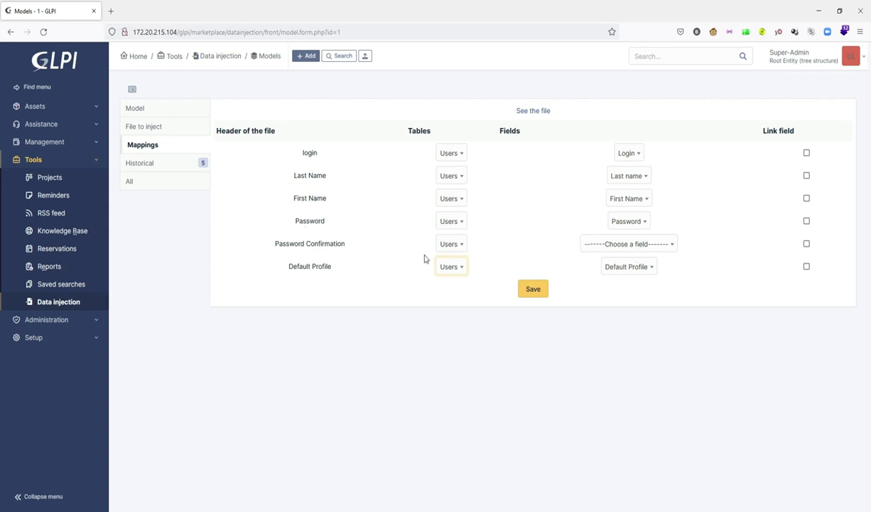
Step: Leave Password Confirmation without a mapped field
left_click(668, 244)
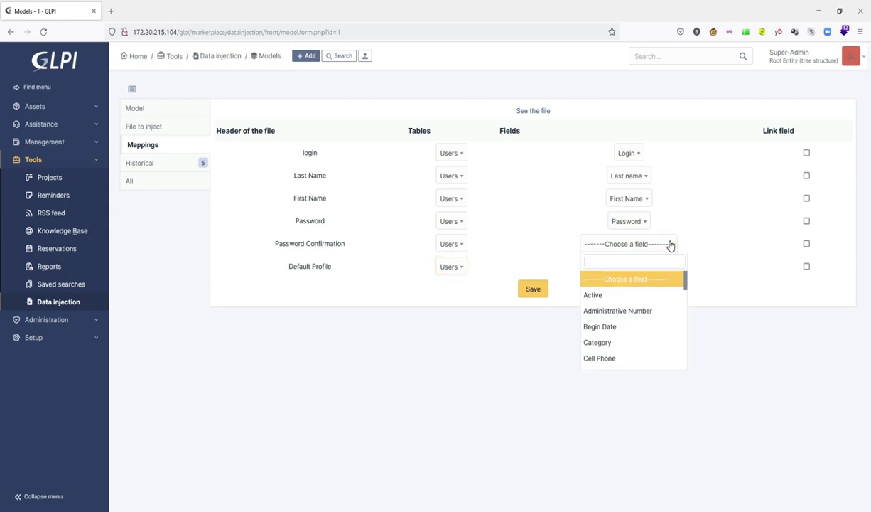
scroll(655, 301, "down", 2)
scroll(657, 304, "down", 3)
scroll(657, 304, "down", 3)
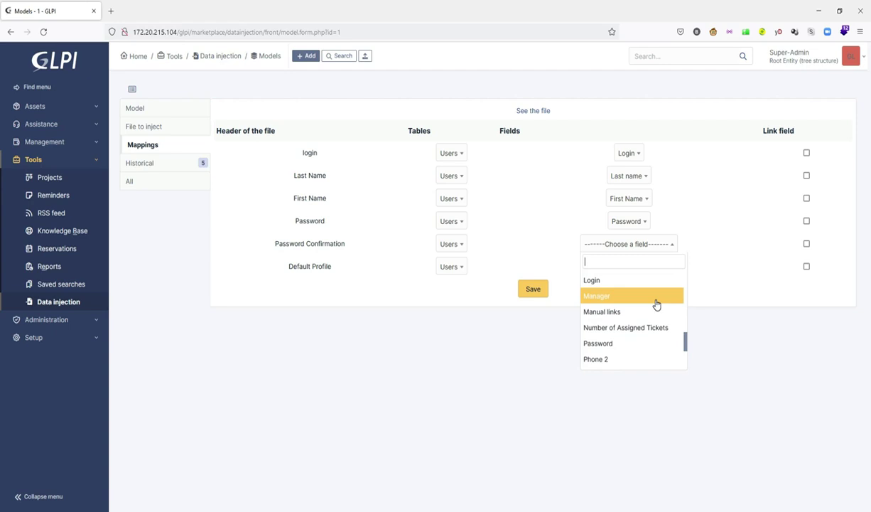
scroll(656, 304, "down", 2)
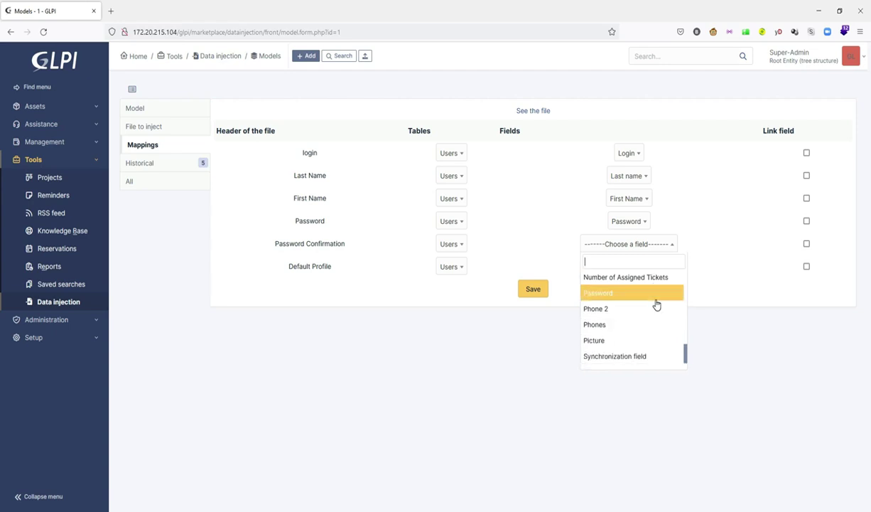
scroll(657, 304, "down", 1)
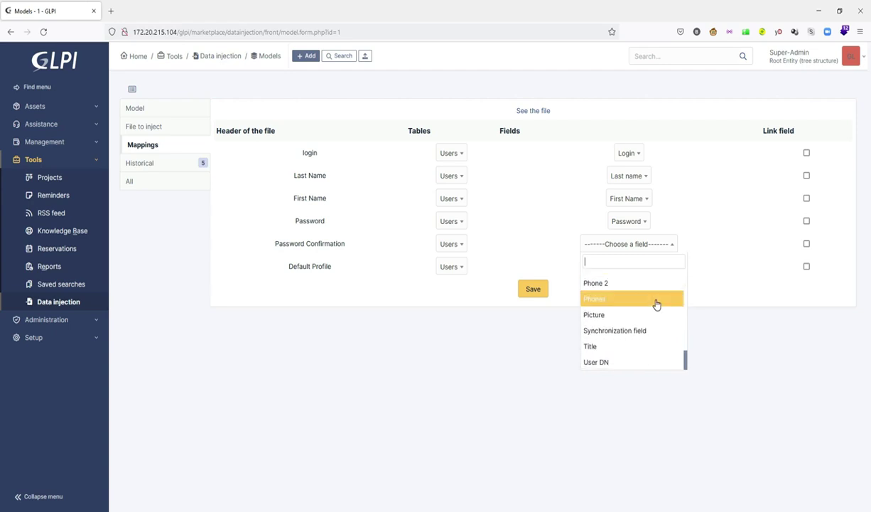
scroll(657, 304, "up", 3)
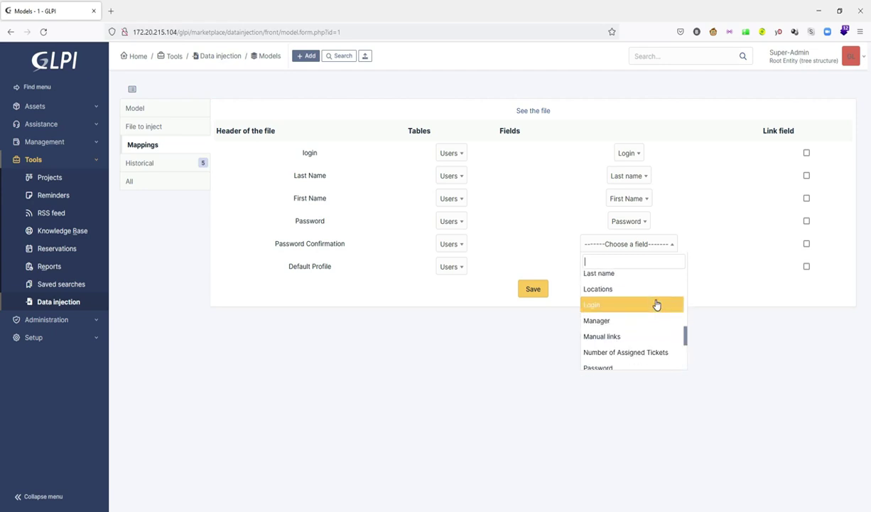
scroll(657, 304, "up", 2)
scroll(655, 301, "up", 3)
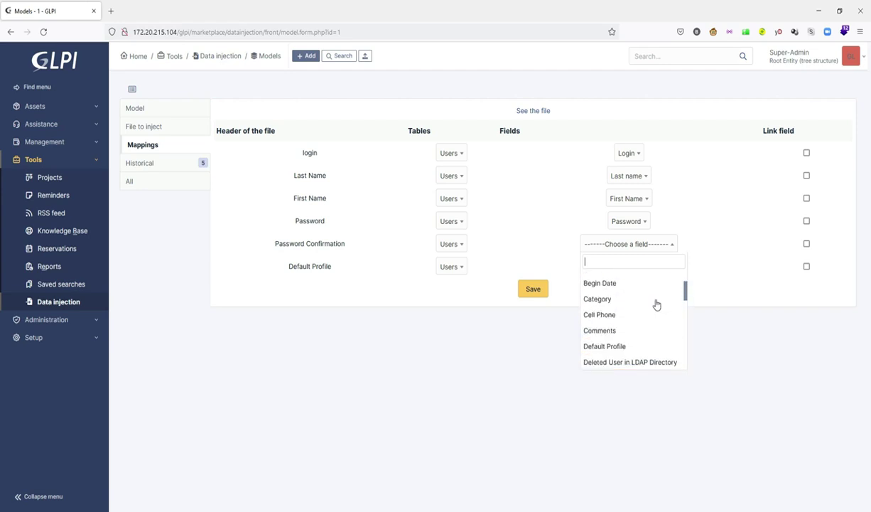
left_click(732, 250)
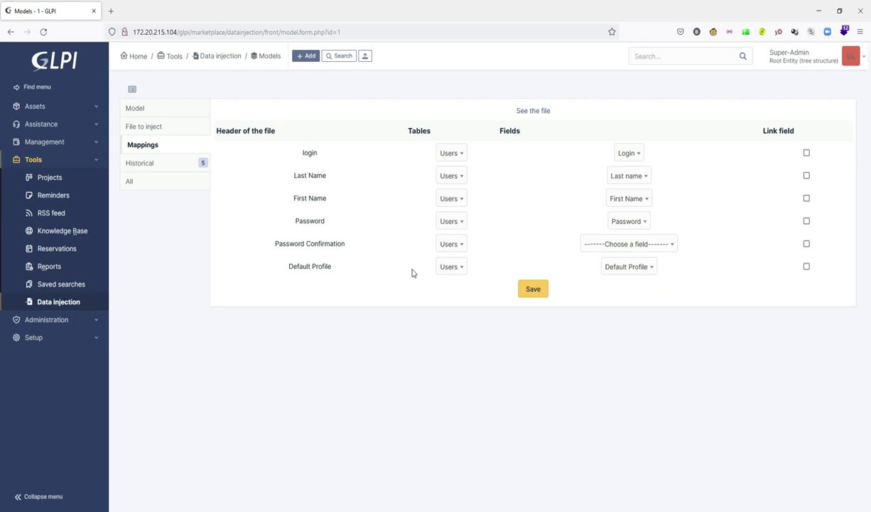
Step: Mark login, Last Name, First Name, Password and Default Profile as link fields
left_click(807, 153)
left_click(806, 176)
left_click(806, 199)
left_click(806, 221)
left_click(806, 266)
Step: Save the mappings and choose the Users table under Additional Information
left_click(534, 290)
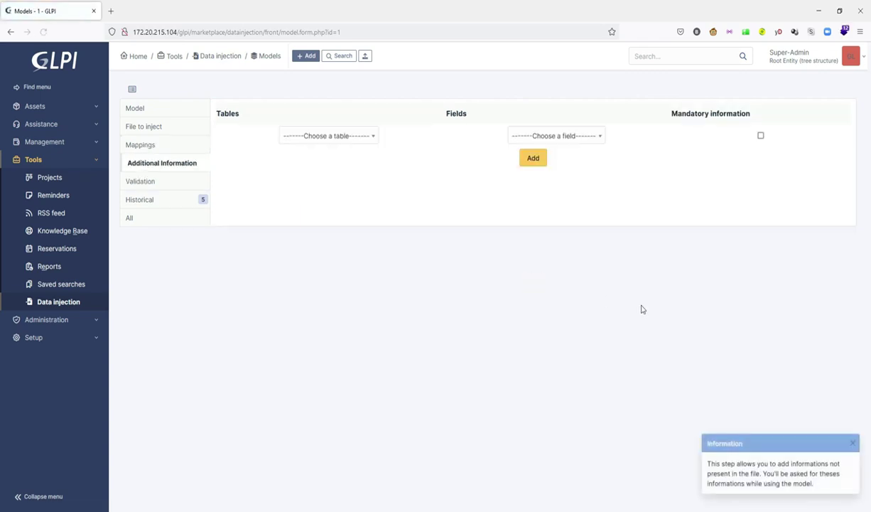
left_click(368, 136)
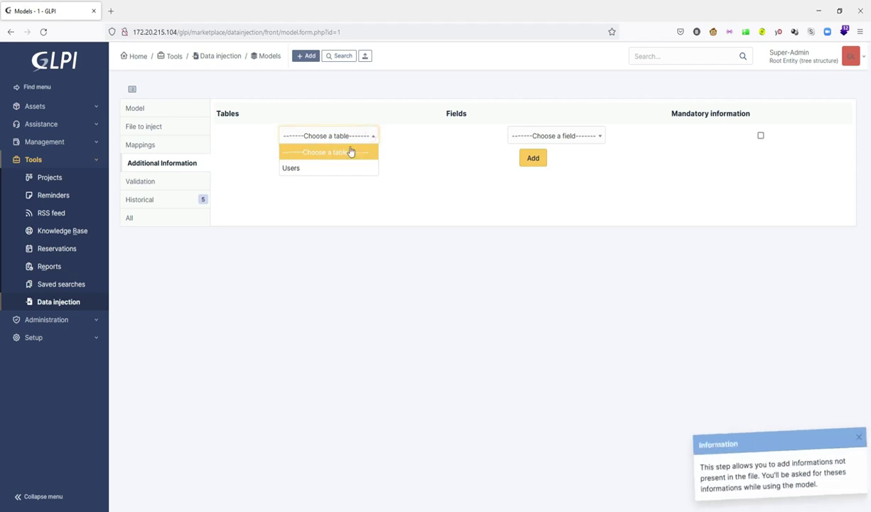
left_click(341, 167)
left_click(499, 136)
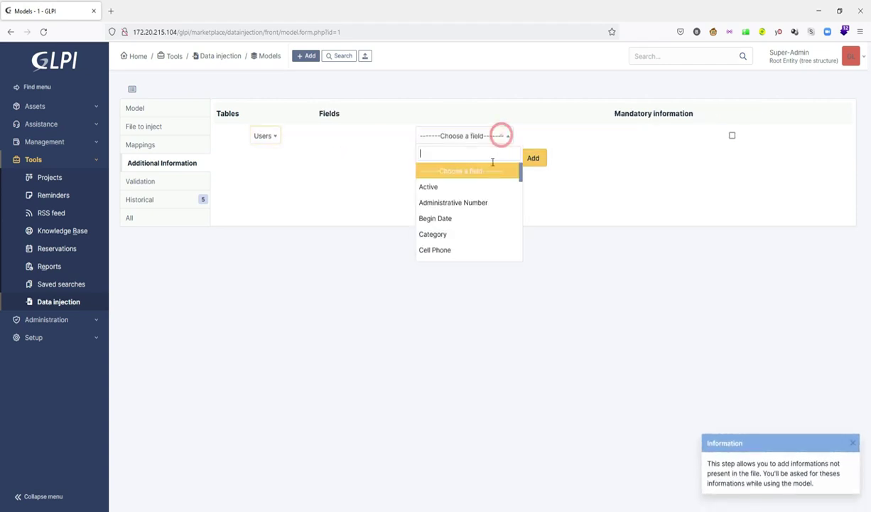
left_click(357, 171)
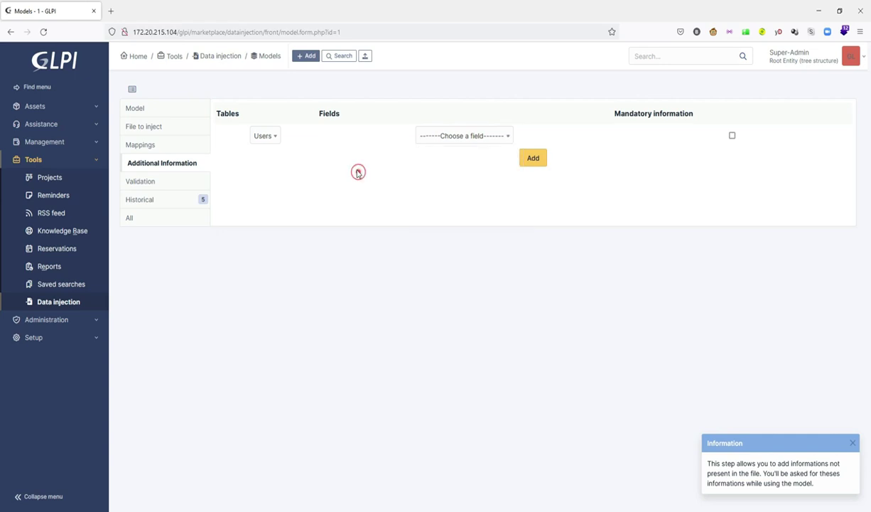
Step: Validate and save the Model_Users model, then minimize the browser
left_click(157, 180)
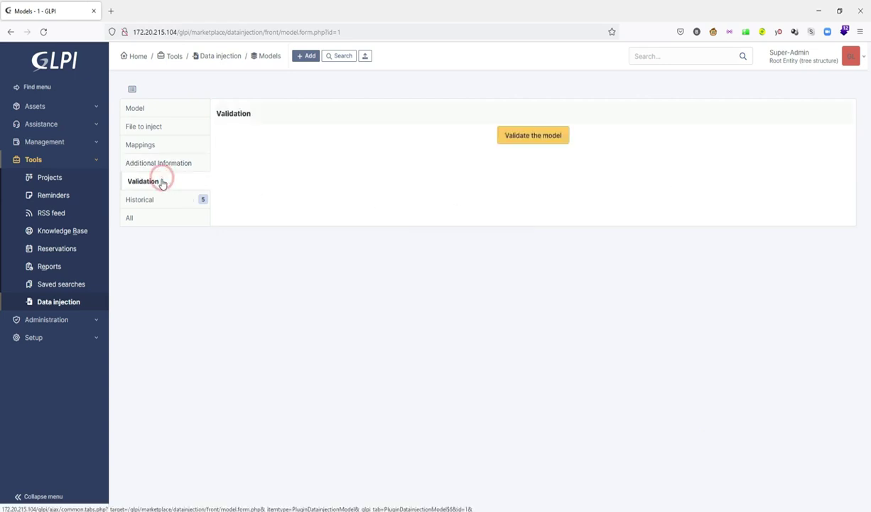
left_click(546, 136)
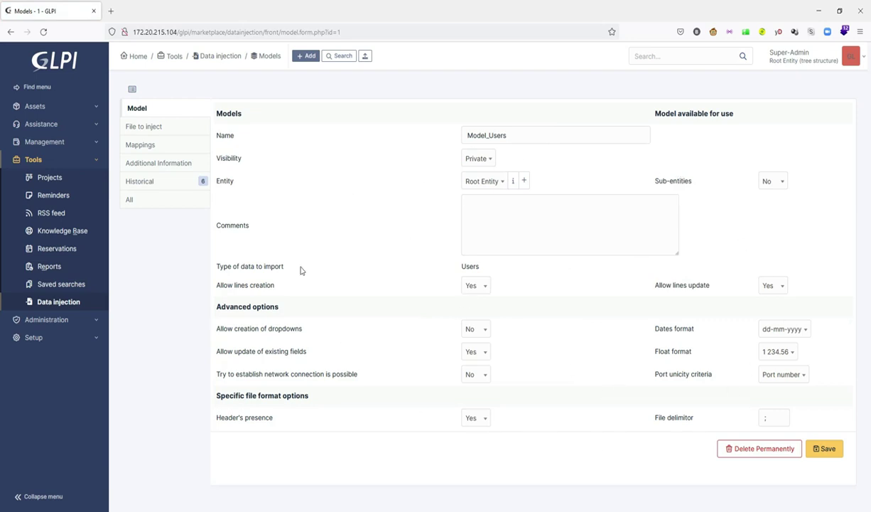
left_click(828, 449)
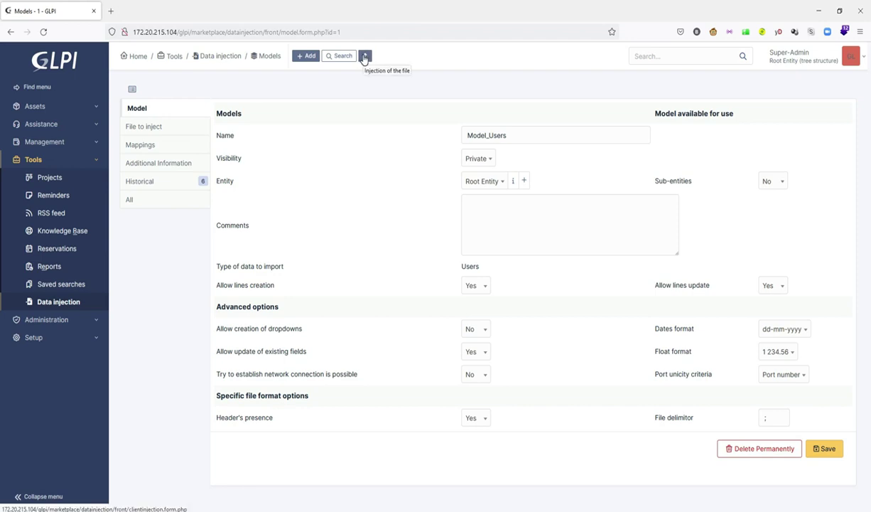
left_click(819, 12)
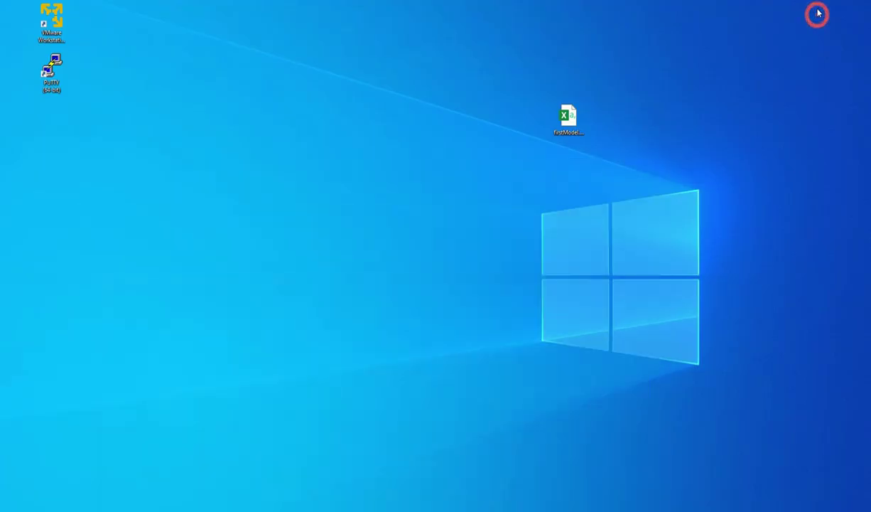
Step: Open firstModel.csv in Excel, confirm all headers sit in A1, and start a Données text/CSV import
double_click(570, 119)
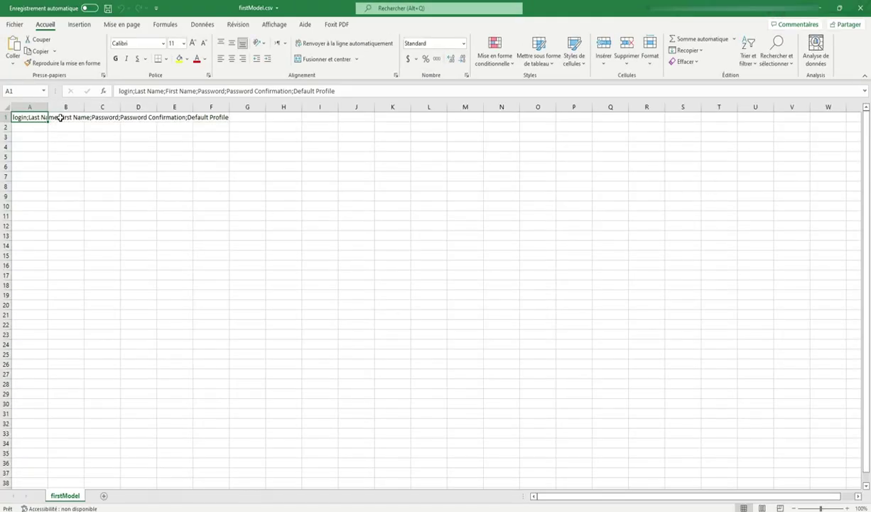
left_click(55, 117)
left_click(96, 118)
left_click(138, 118)
left_click(172, 117)
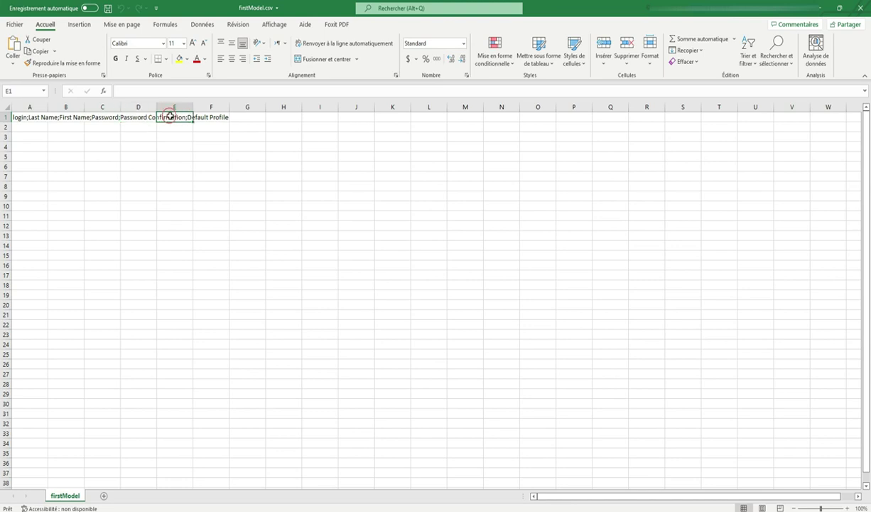
left_click(204, 118)
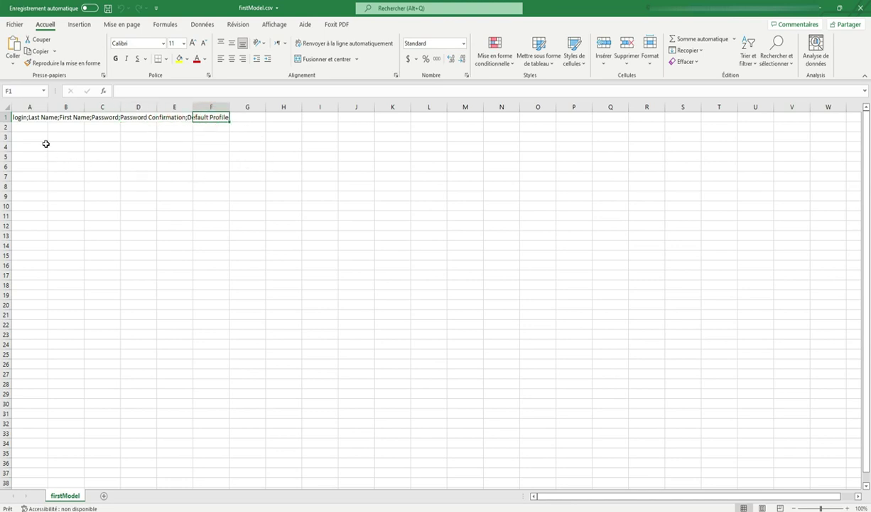
left_click(28, 119)
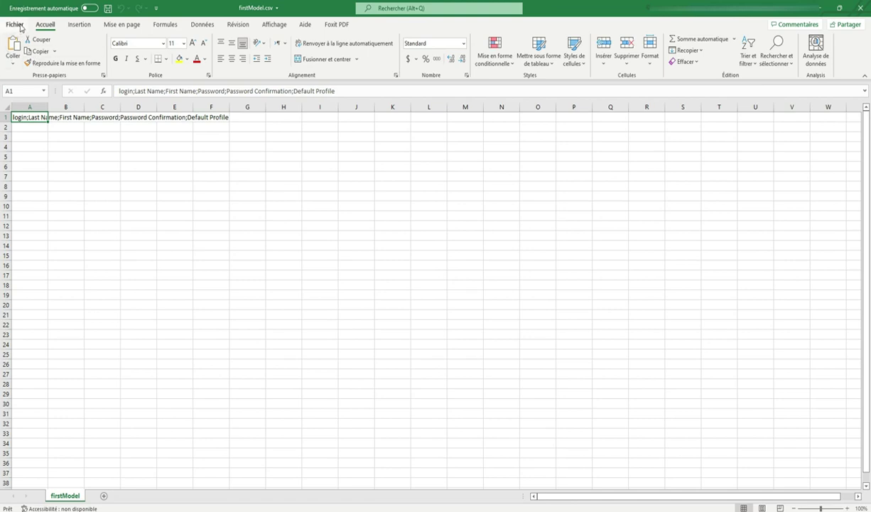
left_click(203, 26)
left_click(84, 40)
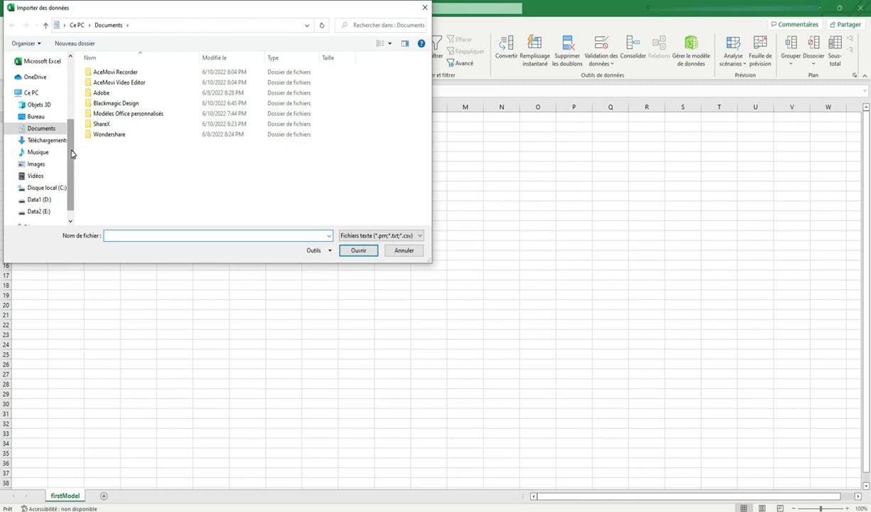
Step: Import firstModel.csv from Bureau and load its six semicolon-split columns into a new sheet
left_click_drag(71, 154, 72, 145)
left_click(34, 127)
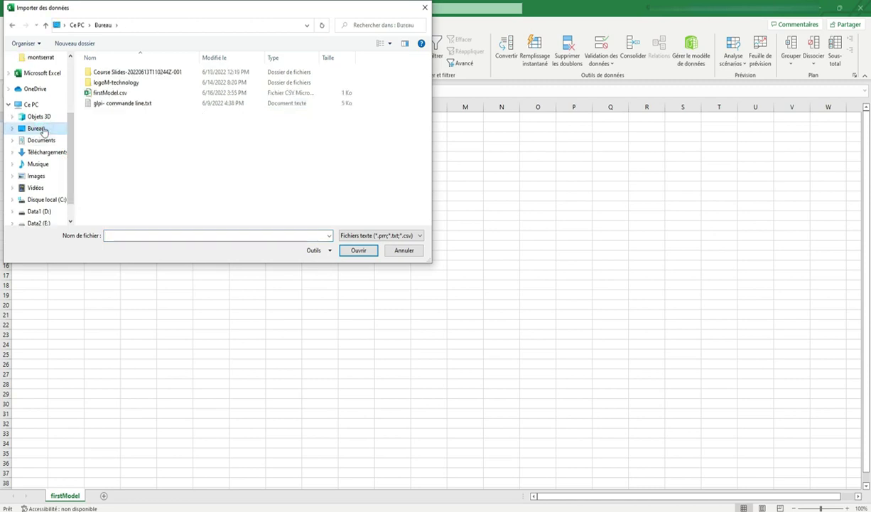
left_click(111, 93)
left_click(358, 250)
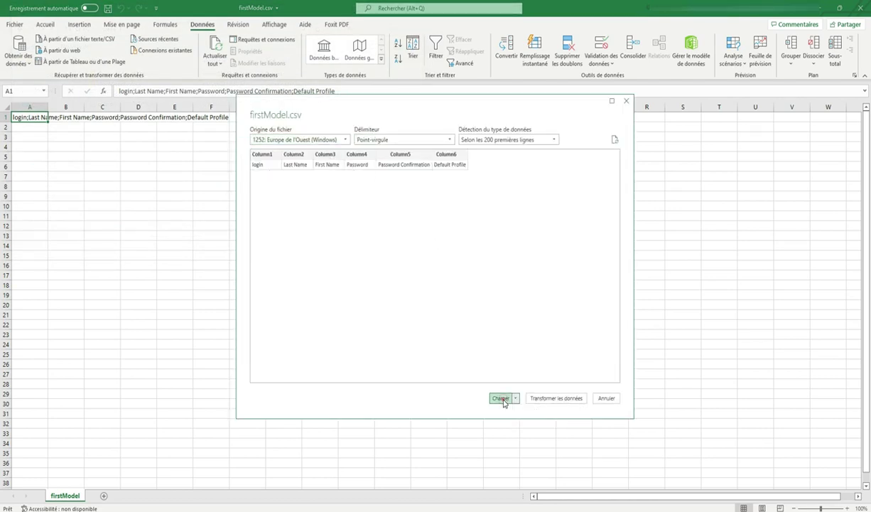
left_click(503, 398)
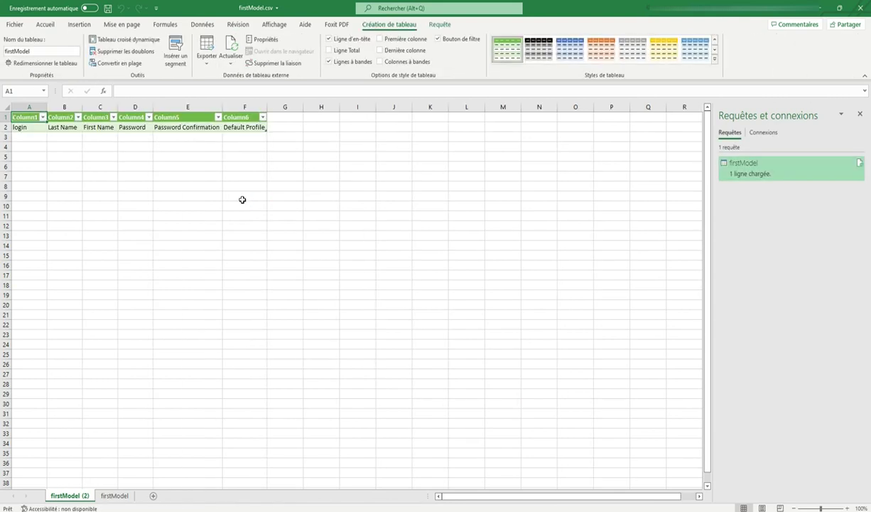
Step: Turn off Ligne d'en-tête and delete the blank row so login through Default Profile sit in row 1
left_click(6, 117)
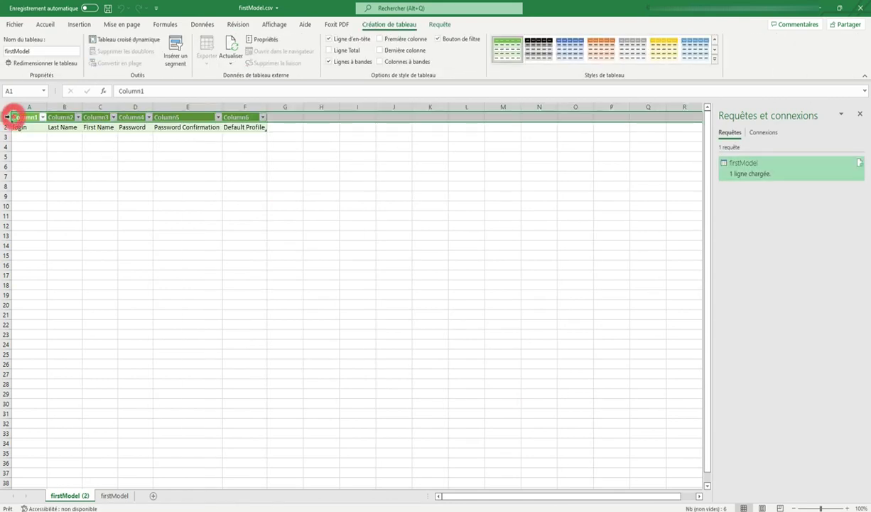
right_click(6, 116)
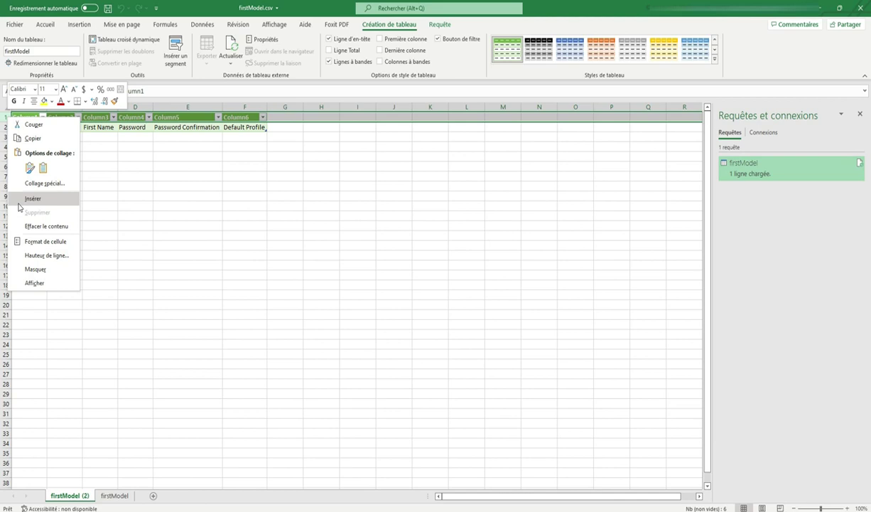
left_click(183, 166)
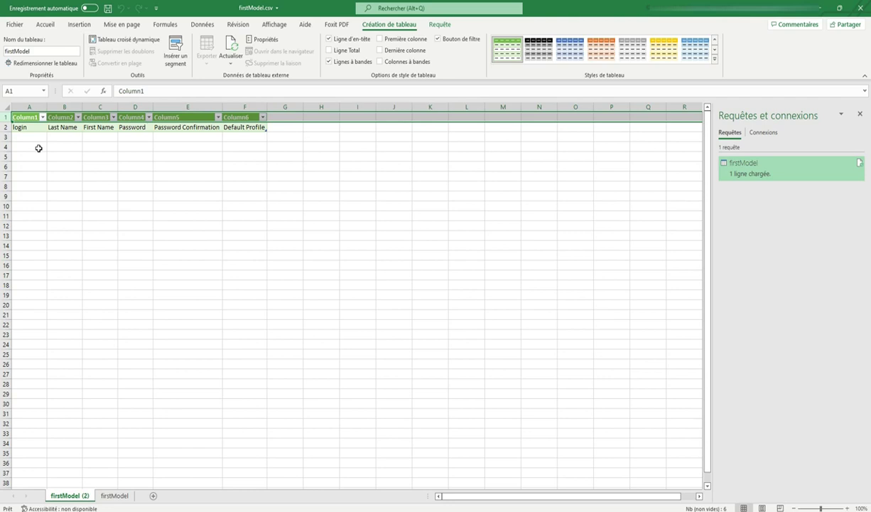
left_click(328, 40)
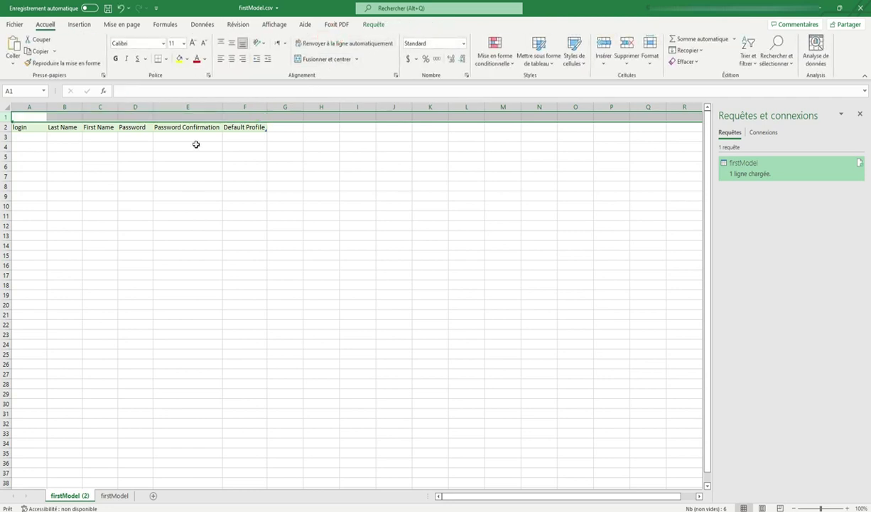
right_click(5, 116)
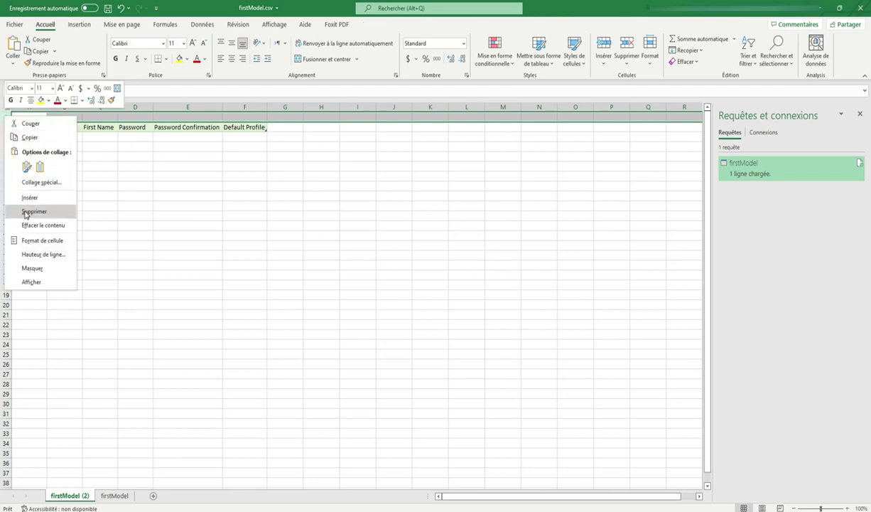
left_click(28, 211)
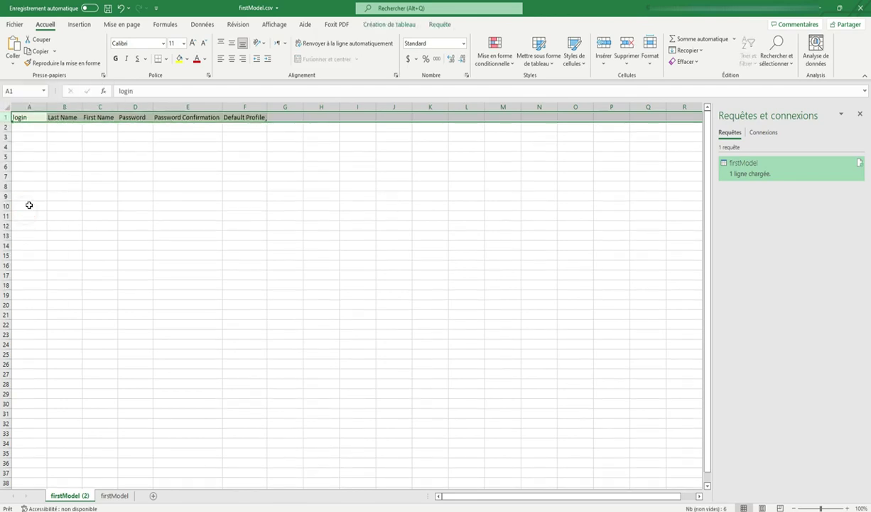
left_click(33, 116)
left_click(65, 120)
left_click(107, 120)
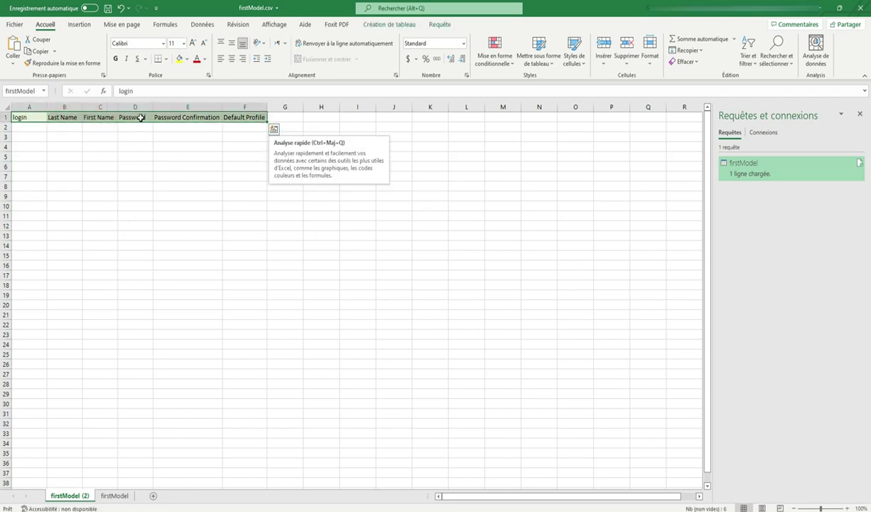
Step: Enter the first user's login in A2 and last name user1 in B2
left_click(138, 118)
left_click(186, 119)
left_click(236, 117)
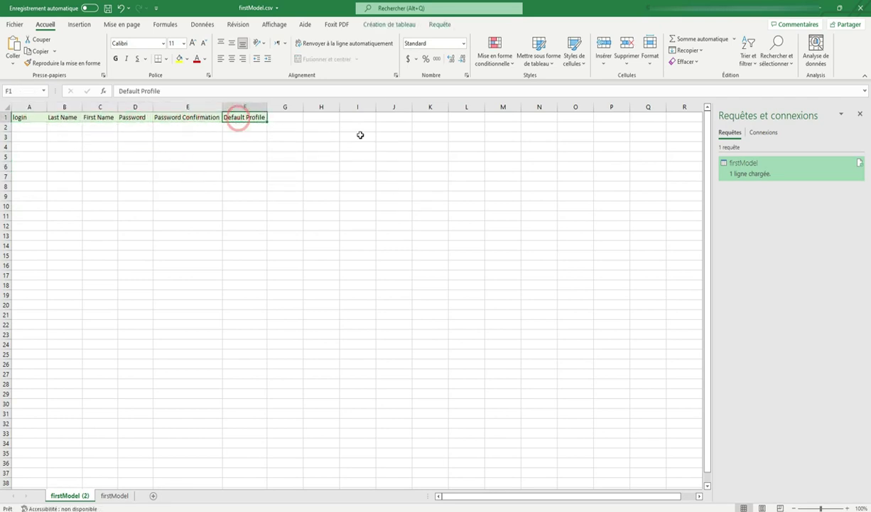
left_click(32, 128)
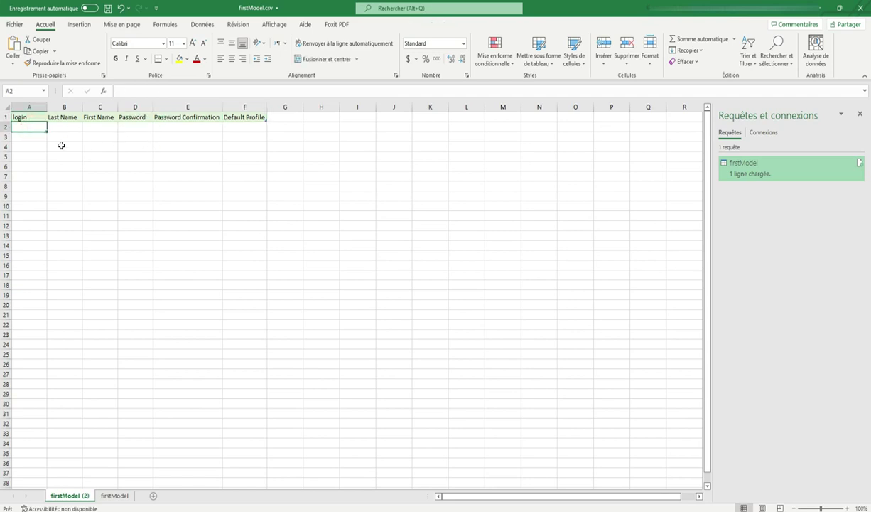
type("user1")
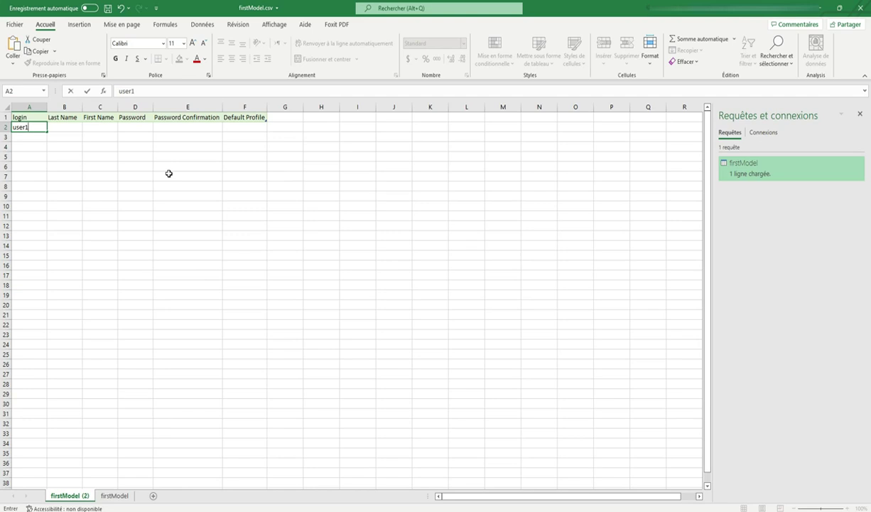
key("Tab")
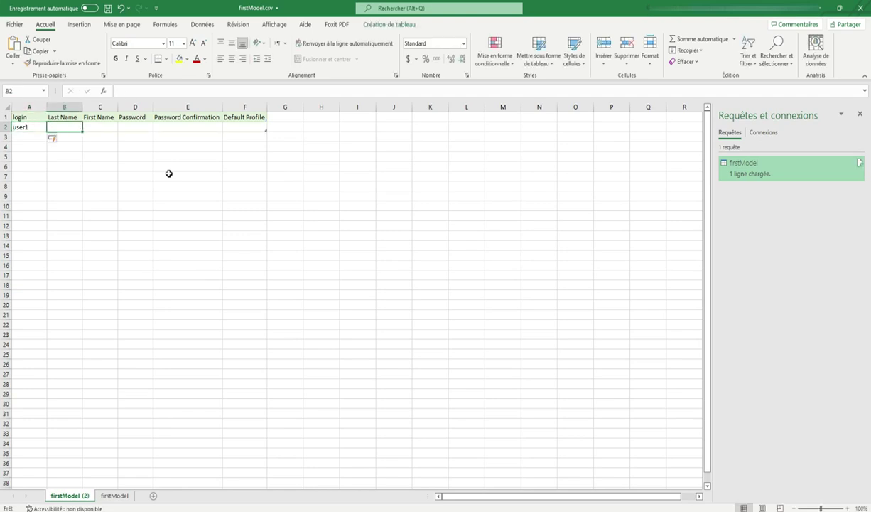
type("user")
key("Tab")
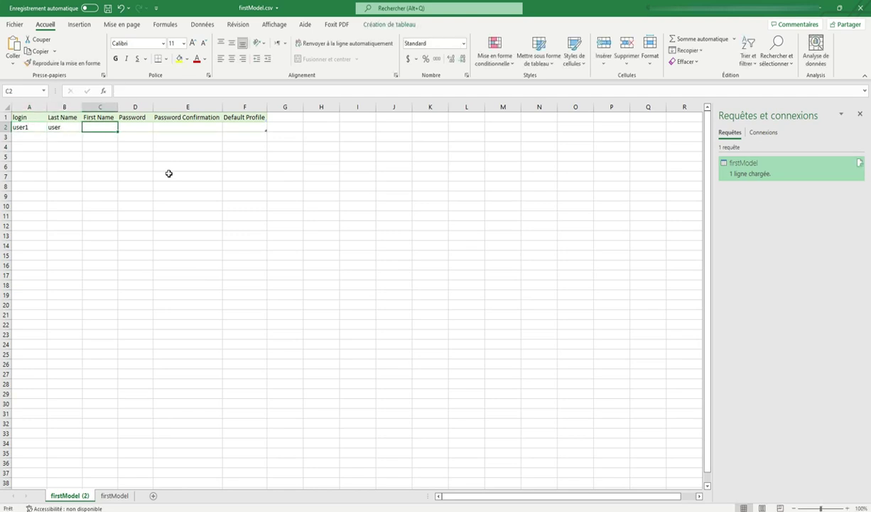
key("Left")
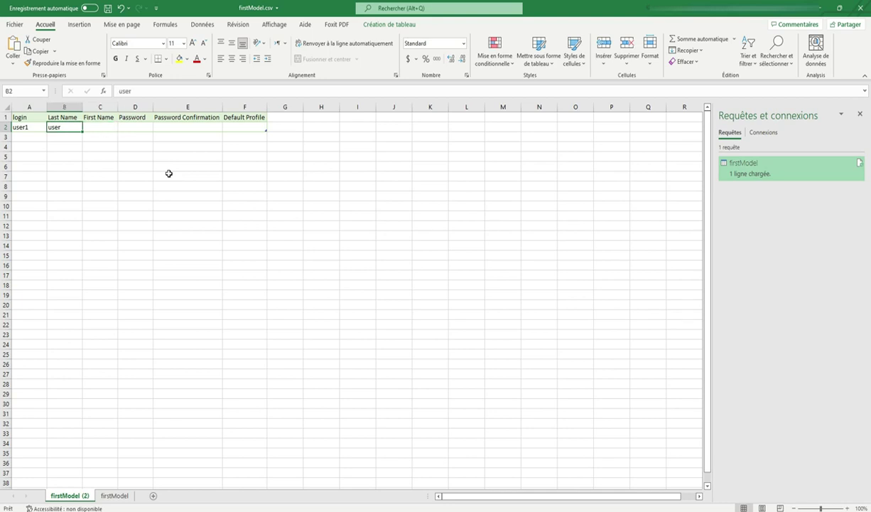
left_click(132, 91)
type("1")
key("Tab")
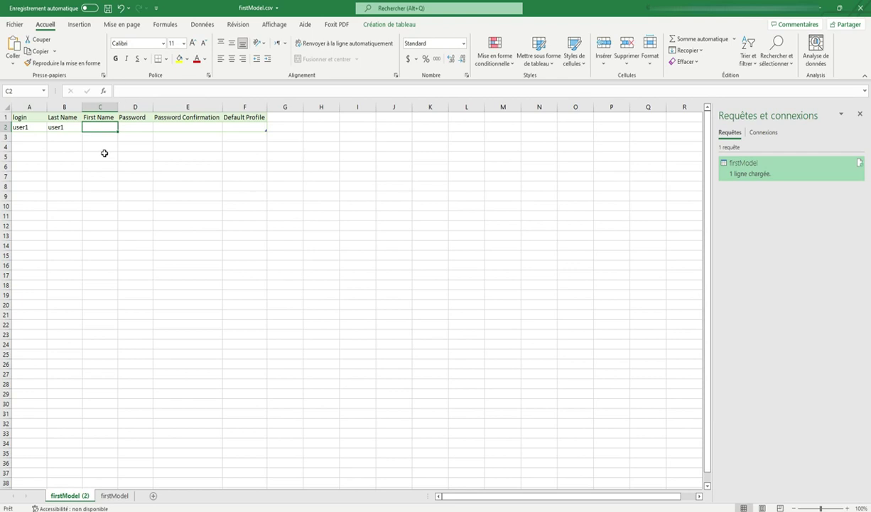
Step: Fill C2–E2 with first name Glpi, the user's password and its matching confirmation
type("Glpi")
left_click(135, 128)
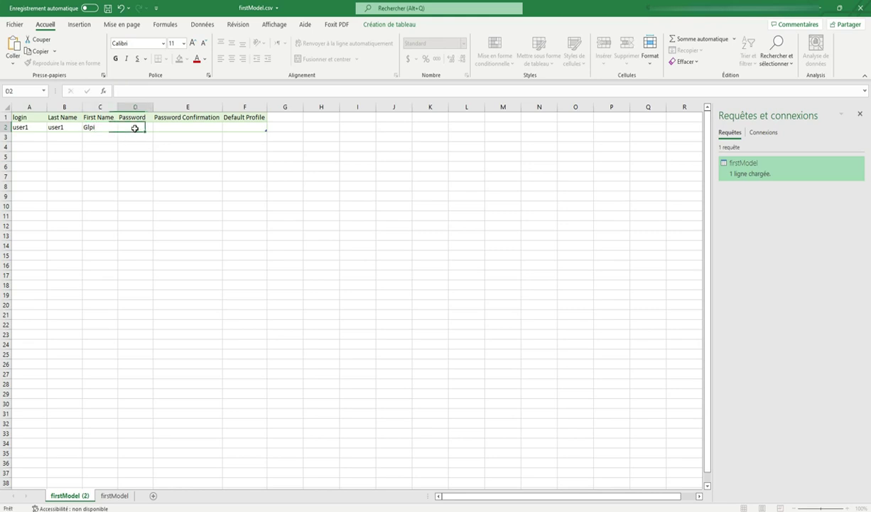
type("u")
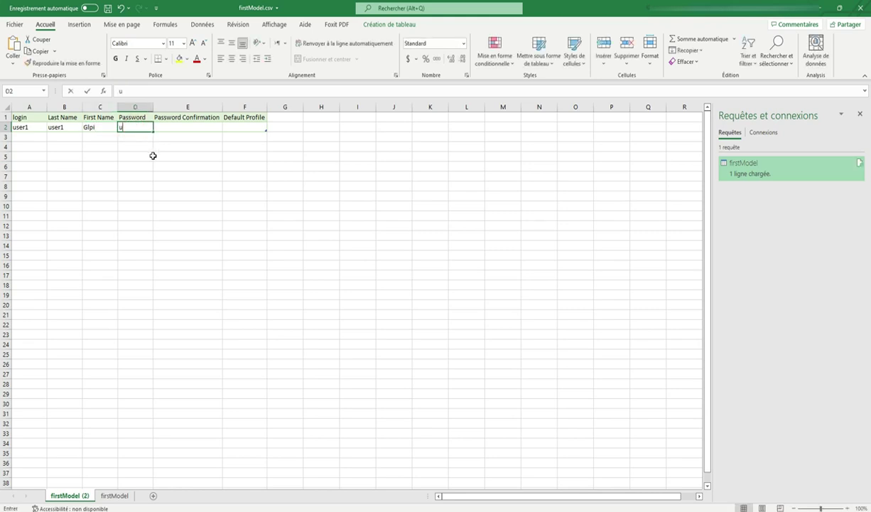
type("ser1")
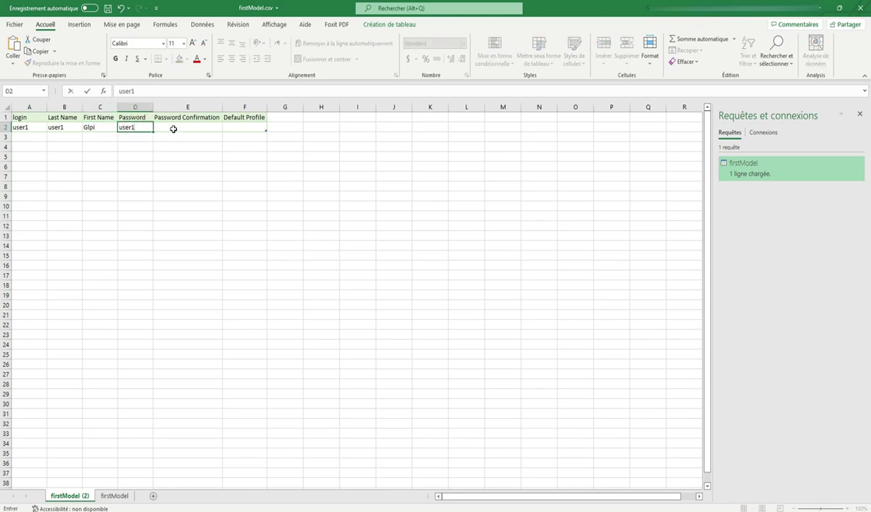
left_click(173, 127)
type("user")
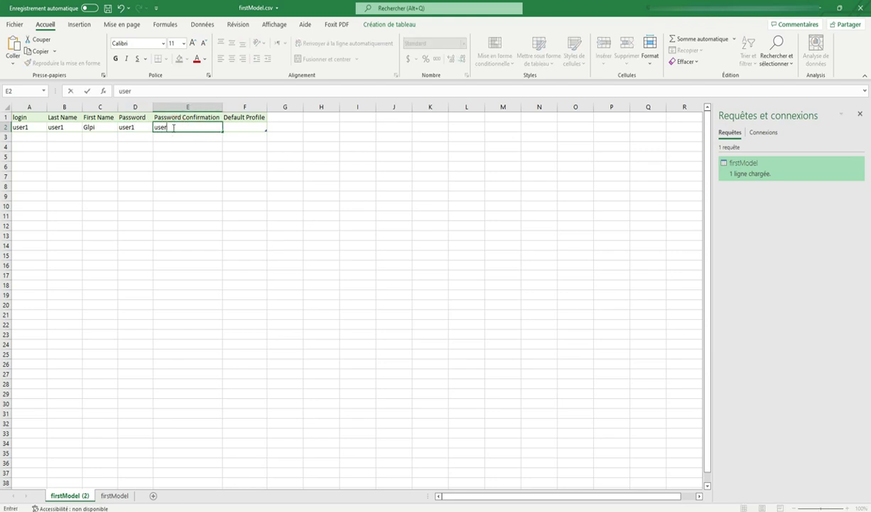
left_click(244, 128)
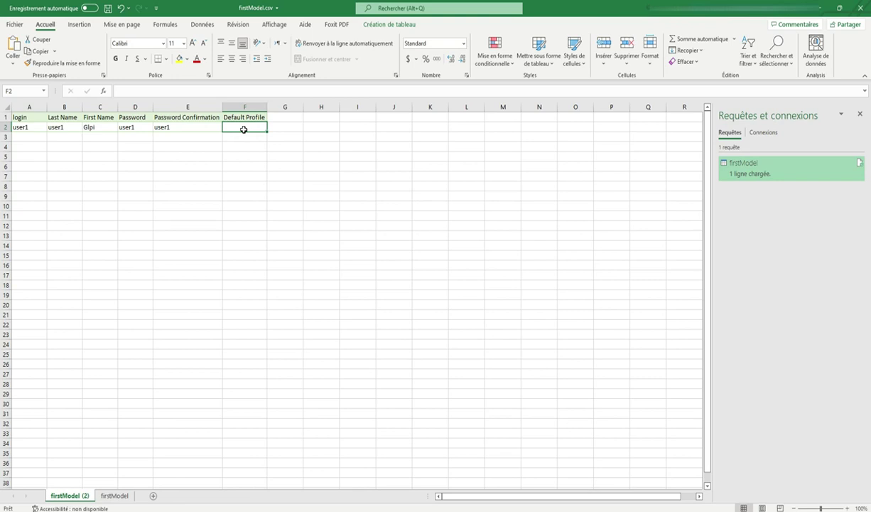
Step: Paste Self-Service as plain text into F2 via Collage spécial
right_click(243, 129)
left_click(281, 182)
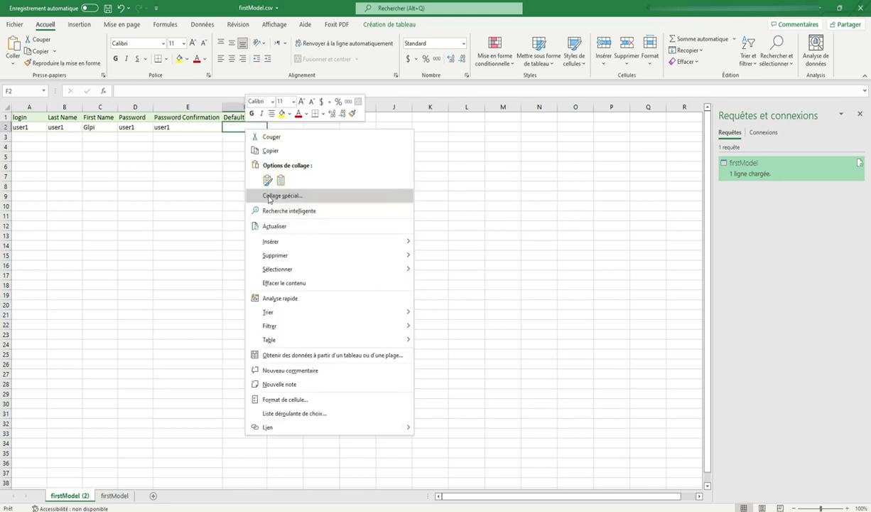
left_click(293, 196)
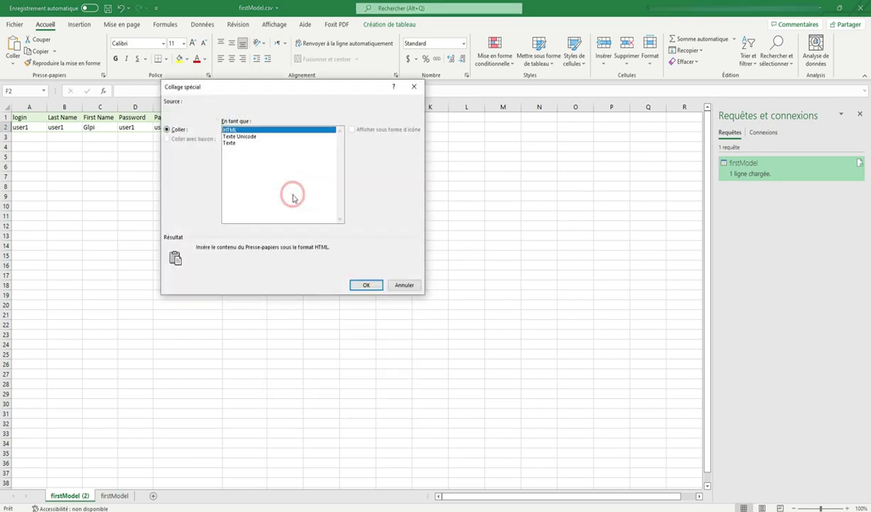
left_click(230, 143)
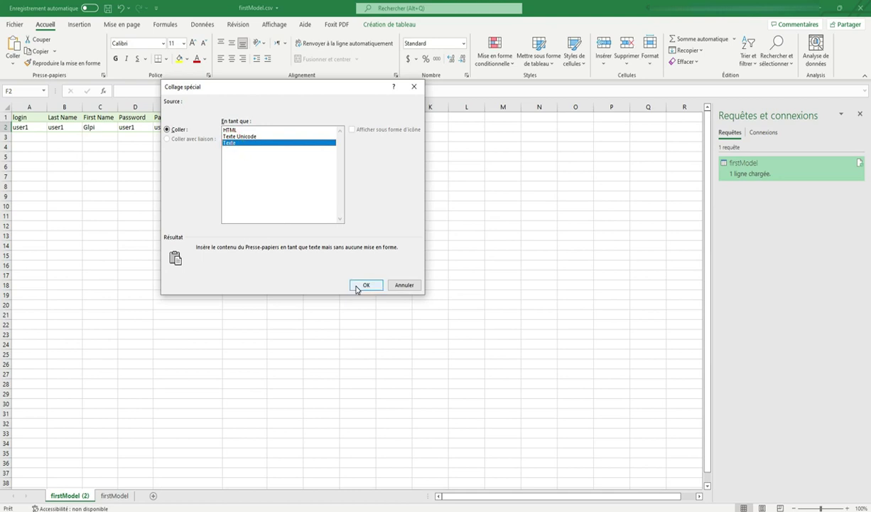
left_click(359, 285)
Step: Fill logins, last names, Glpi, passwords, confirmations and Self-Service from row 2 down to row 6
left_click(44, 132)
left_click_drag(46, 135, 49, 168)
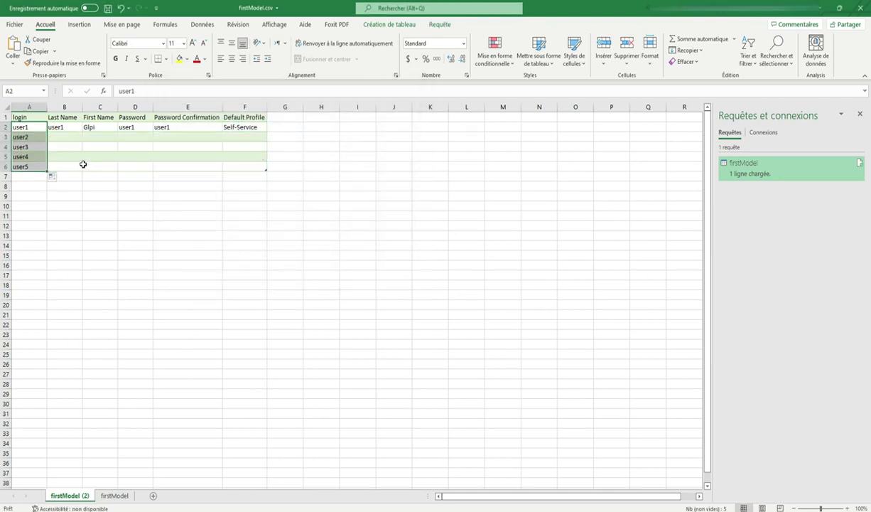
left_click(73, 128)
left_click_drag(81, 131, 78, 175)
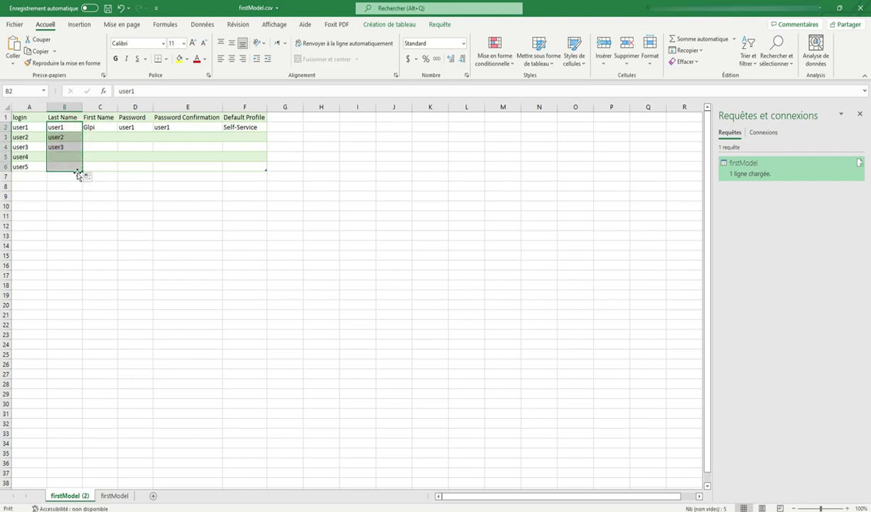
left_click(105, 127)
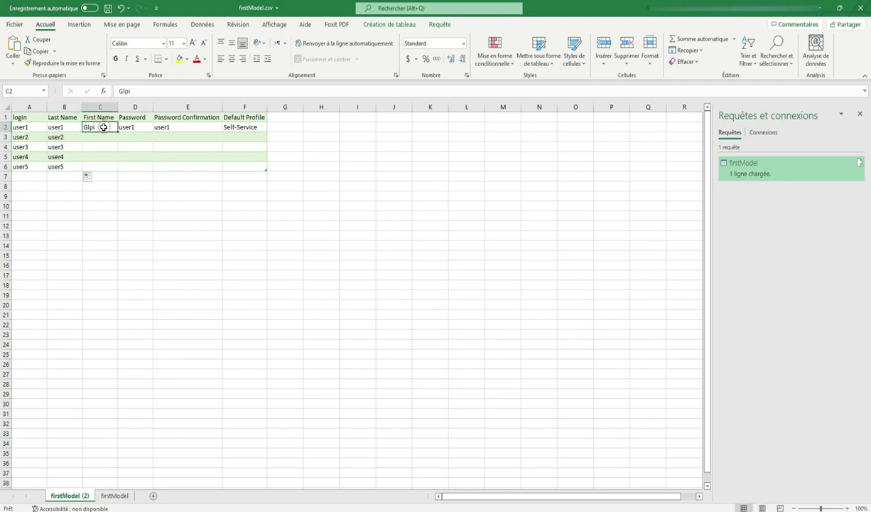
left_click_drag(117, 132, 116, 175)
left_click(144, 126)
left_click_drag(152, 132, 151, 172)
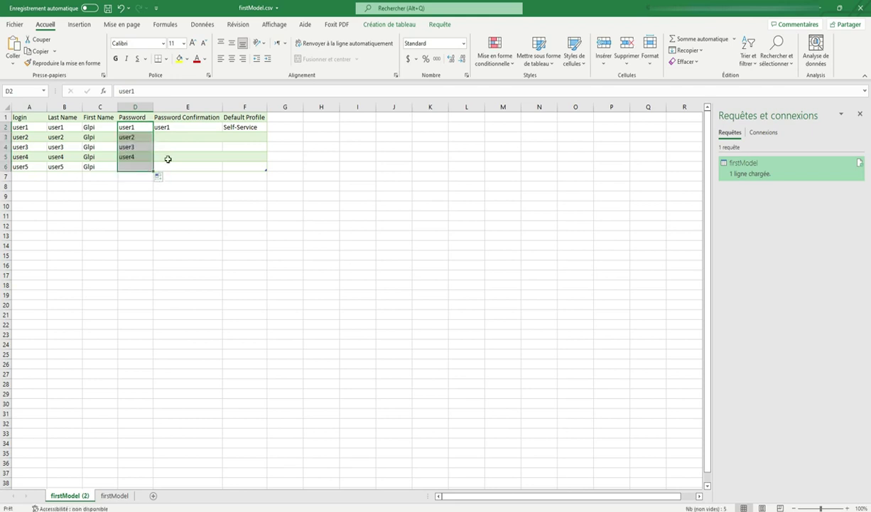
left_click(187, 127)
left_click_drag(222, 131, 223, 173)
left_click(248, 128)
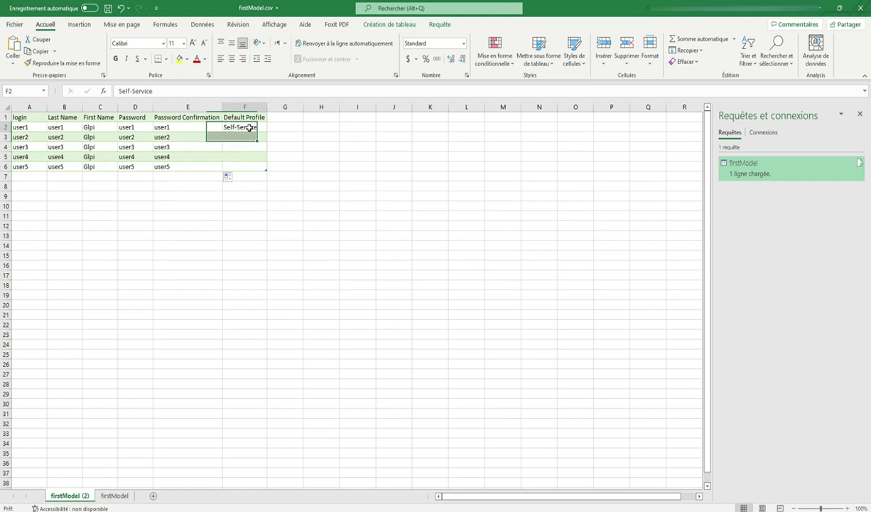
left_click_drag(266, 134, 264, 172)
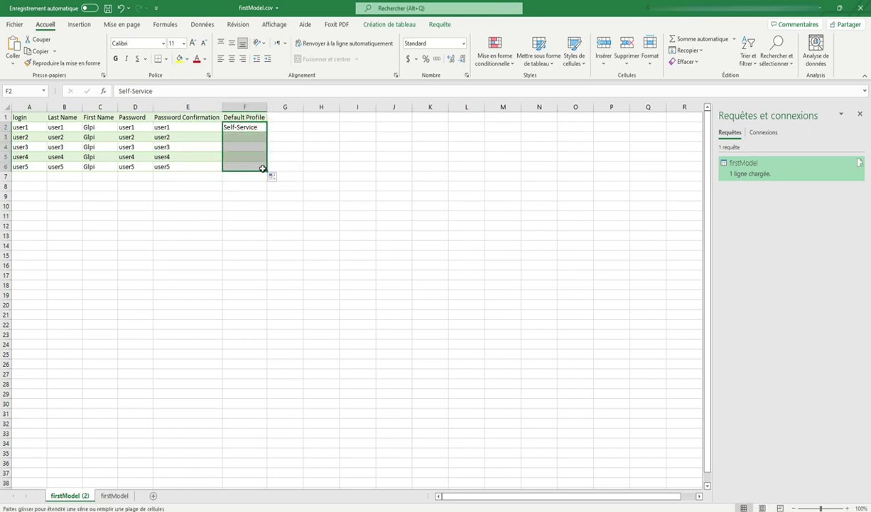
Step: Save firstModel.csv in Excel, then open it from the desktop in Notepad
left_click(107, 7)
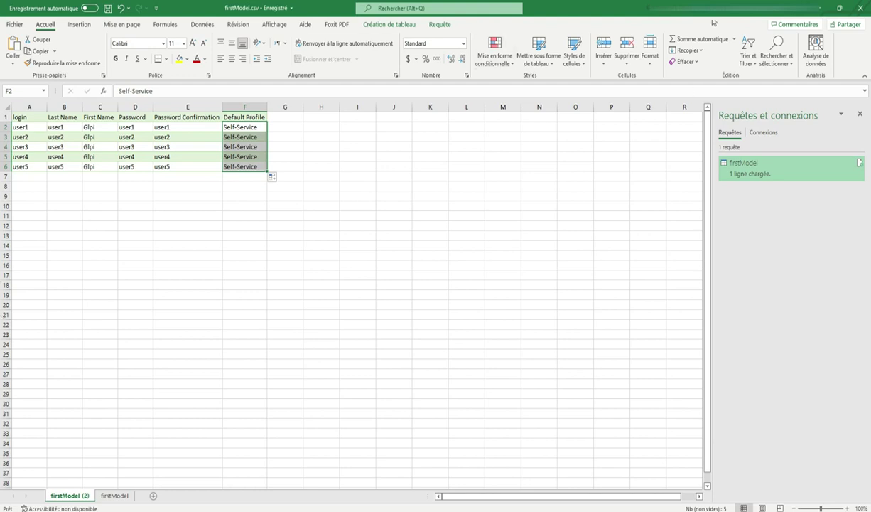
left_click(821, 7)
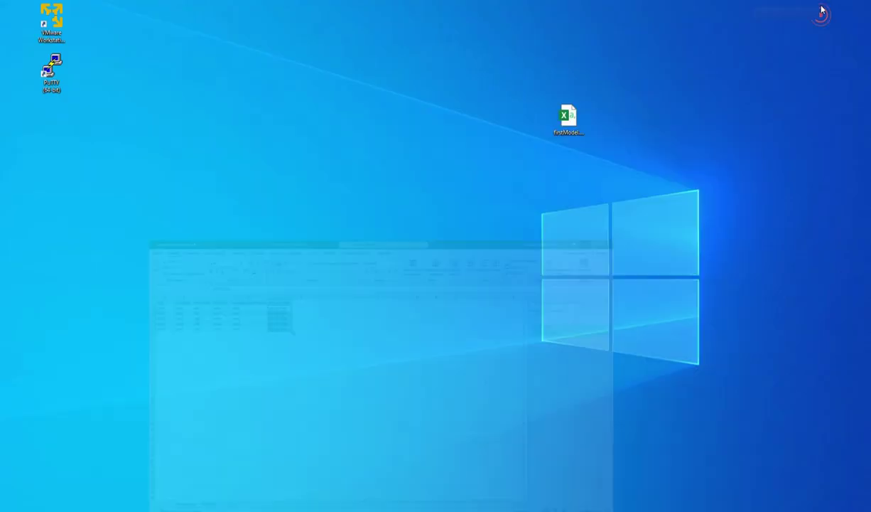
right_click(562, 131)
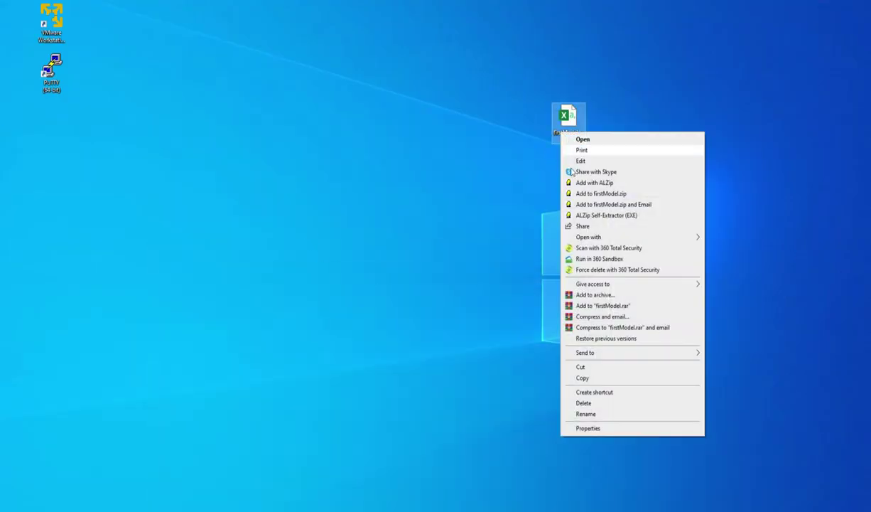
mouse_move(593, 354)
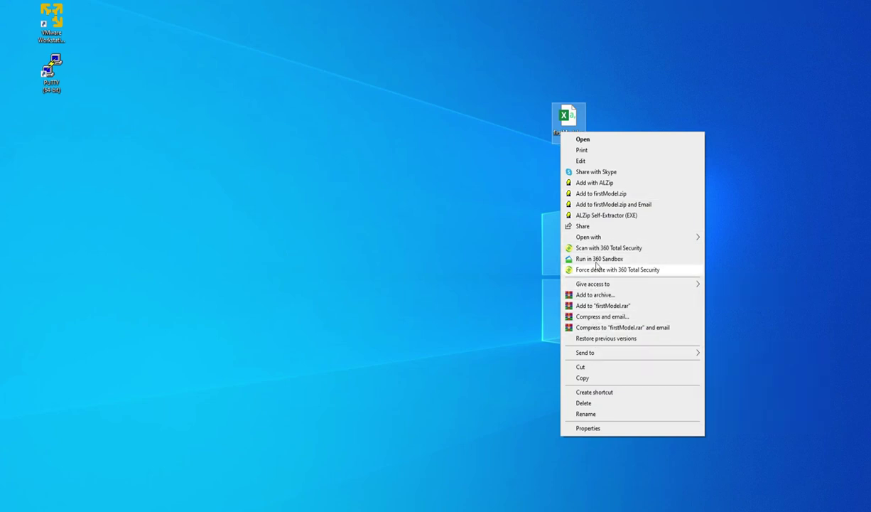
mouse_move(595, 239)
left_click(719, 249)
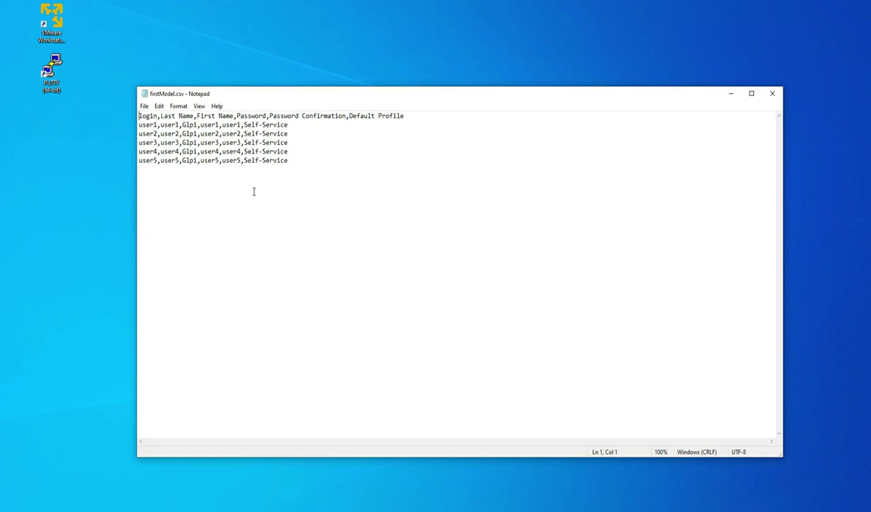
Step: Replace every comma in firstModel.csv with a semicolon
left_click(159, 105)
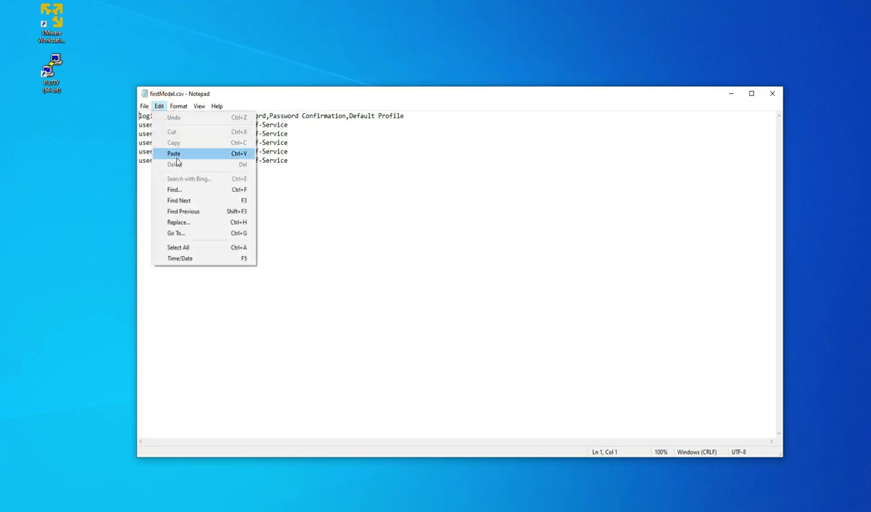
left_click(177, 222)
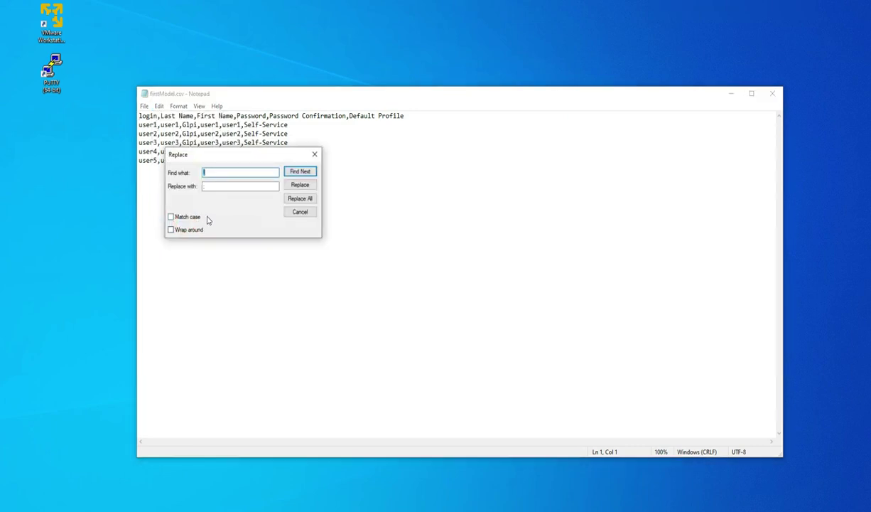
type(",")
left_click(300, 198)
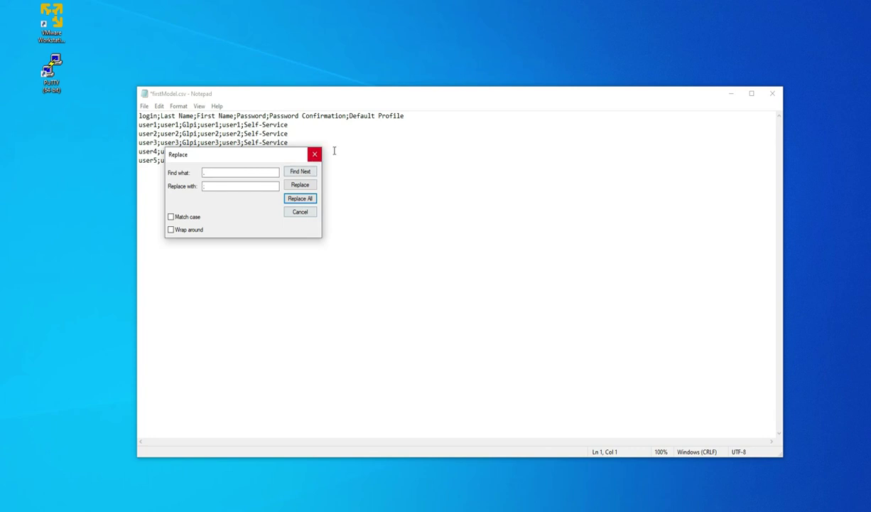
Step: Close Notepad and save over firstModel.csv, retrying after the file-in-use error
left_click(773, 93)
left_click(411, 268)
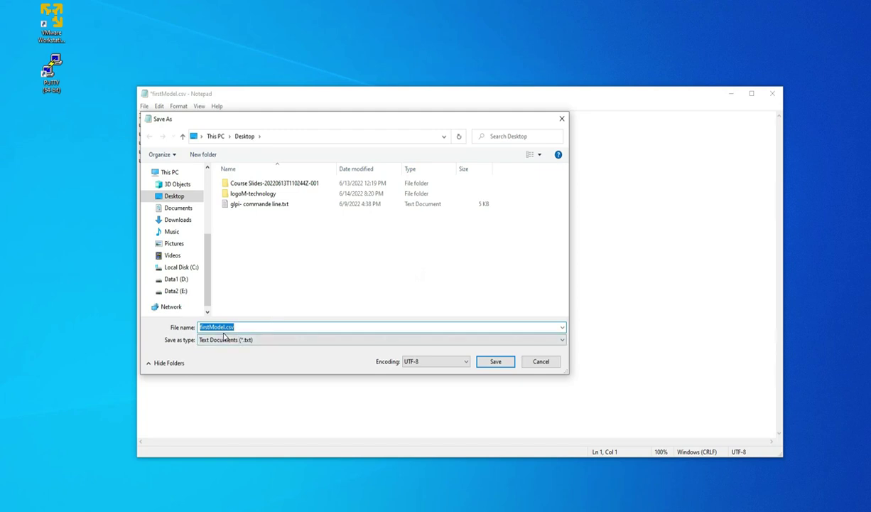
left_click(496, 362)
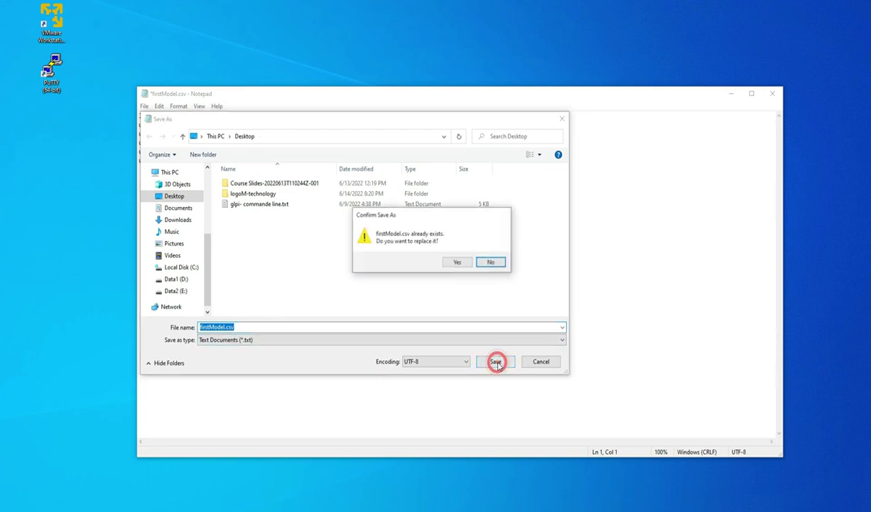
left_click(457, 263)
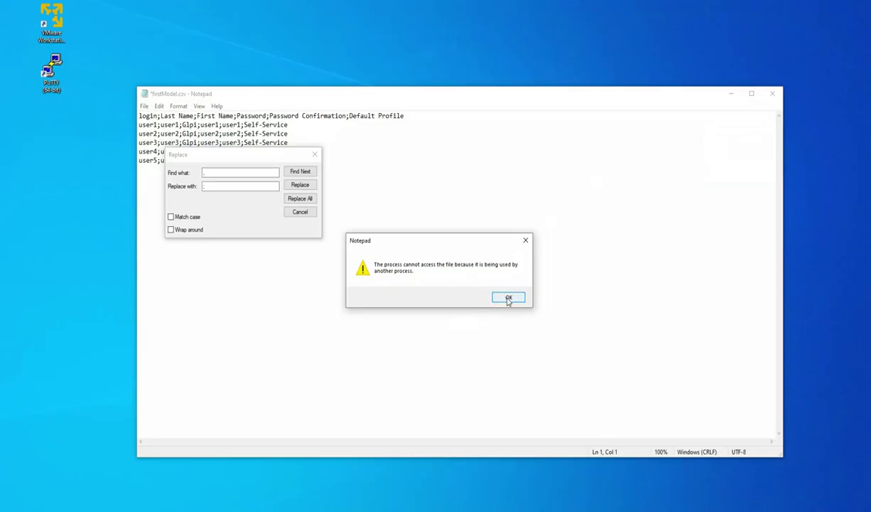
left_click(507, 297)
left_click(495, 361)
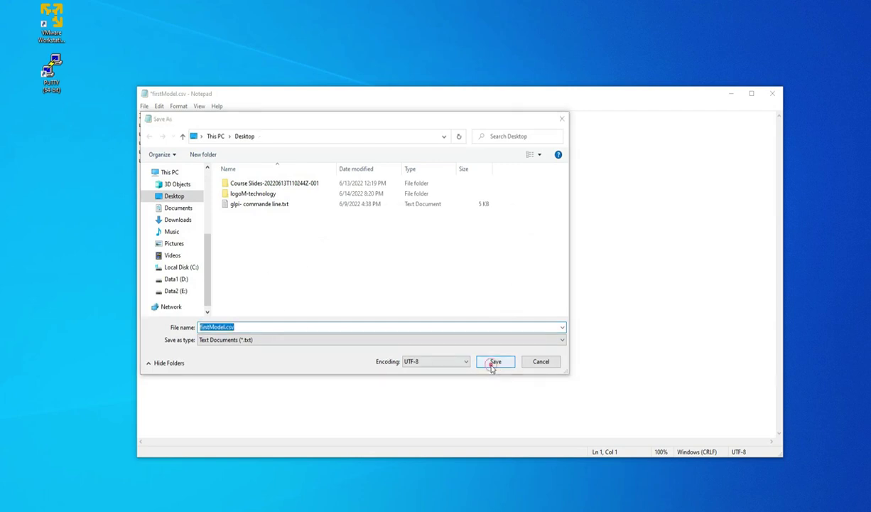
left_click(456, 261)
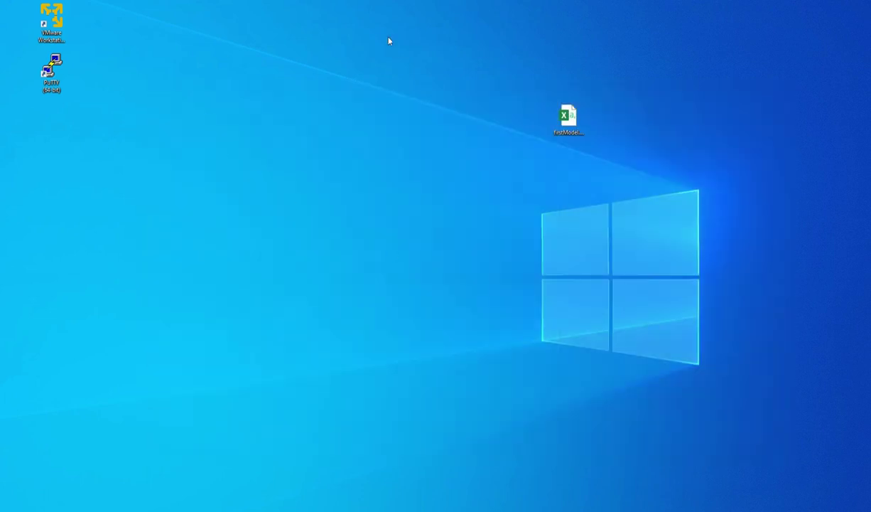
Step: Move the CSV icon to the top-left under PuTTY and rename it importUsers.csv
left_click_drag(575, 123, 65, 133)
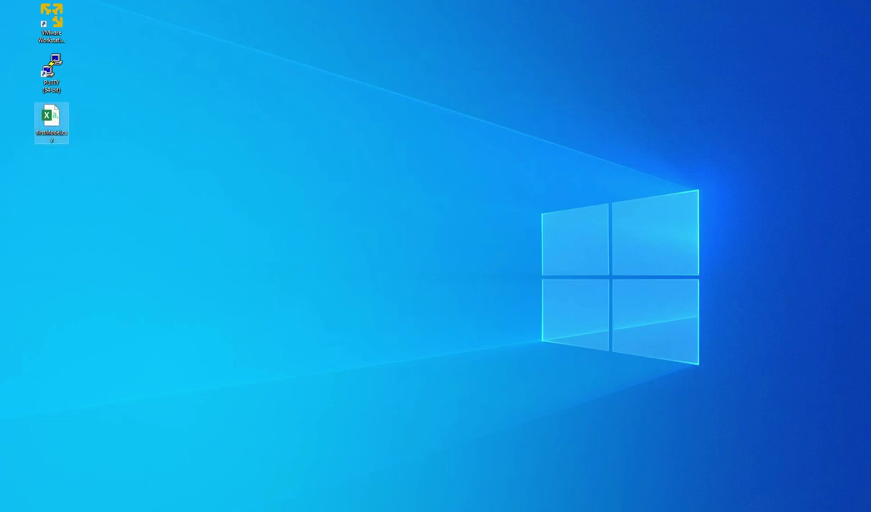
left_click(48, 133)
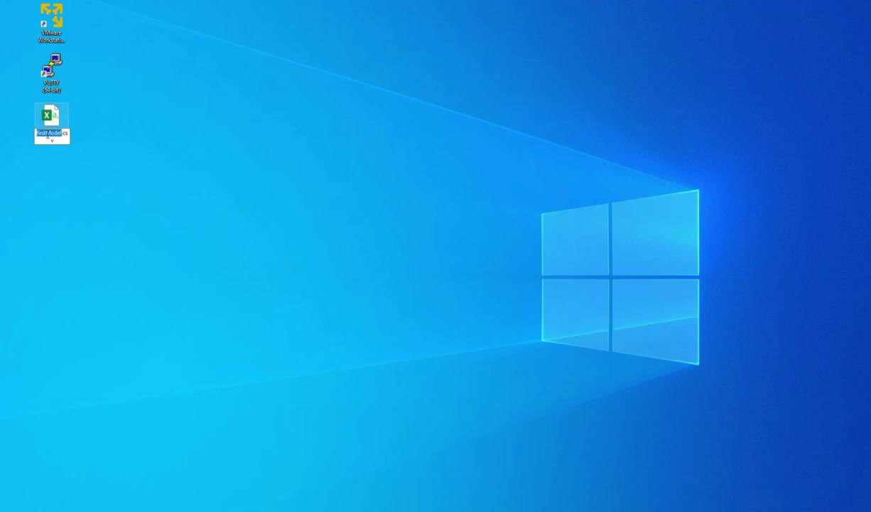
type("import")
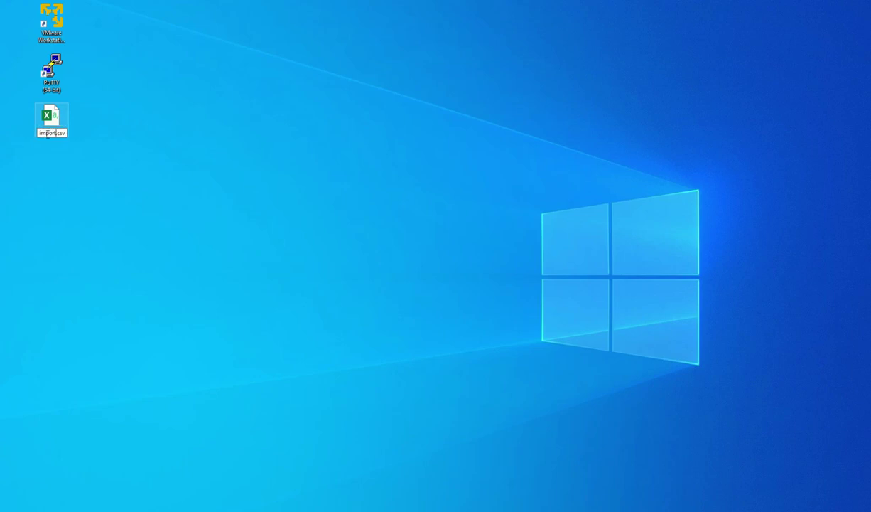
type("Users")
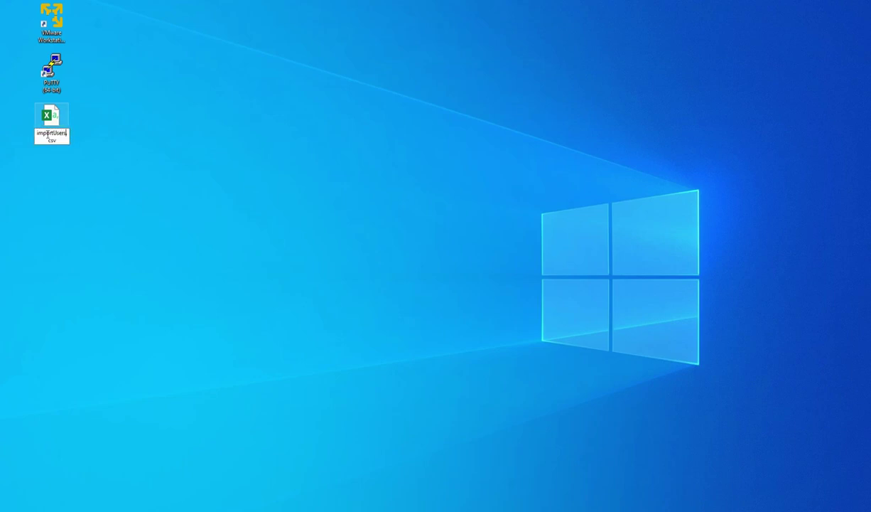
key("Return")
Step: Return to GLPI and go to the 'Injection of the file' page from the Model_Users form
mouse_move(276, 510)
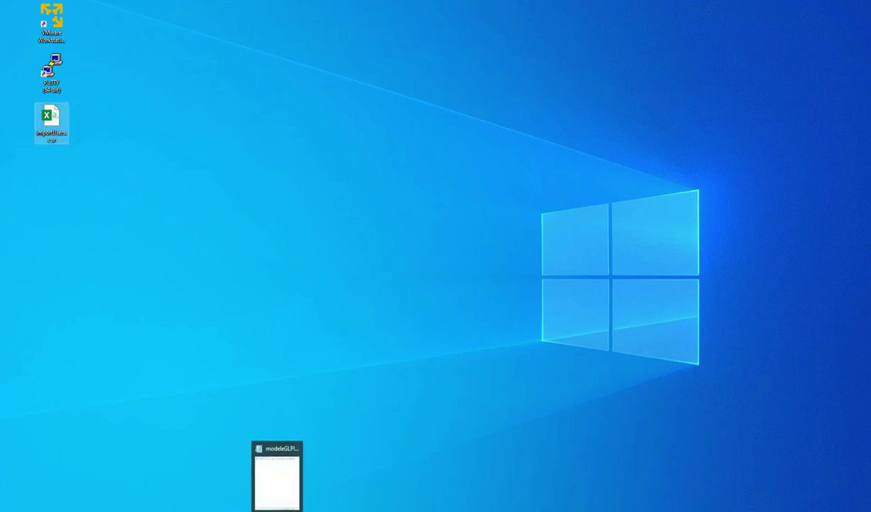
left_click(277, 472)
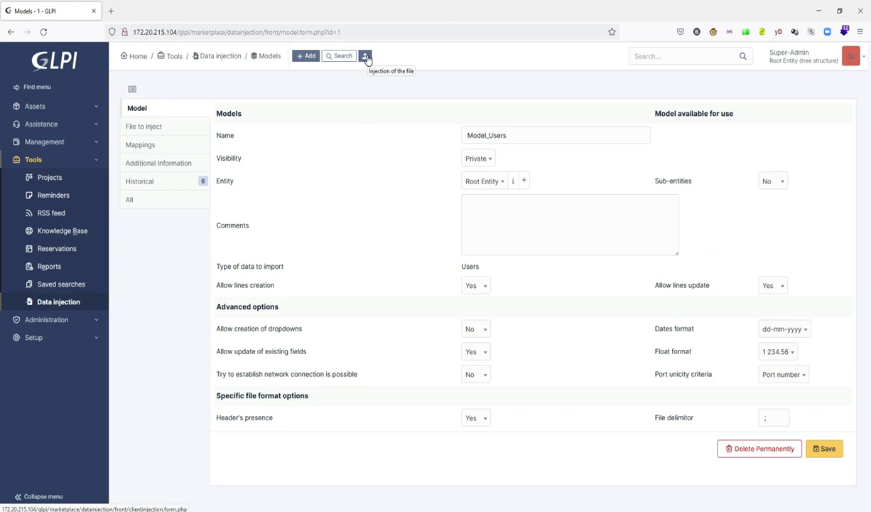
left_click(366, 57)
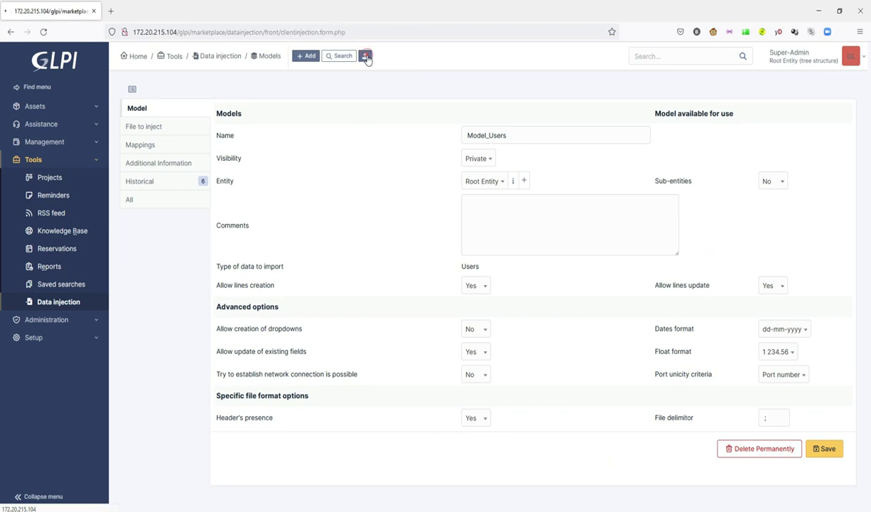
Step: Select the Model_Users model and importUsers.csv as the file to inject
left_click(501, 112)
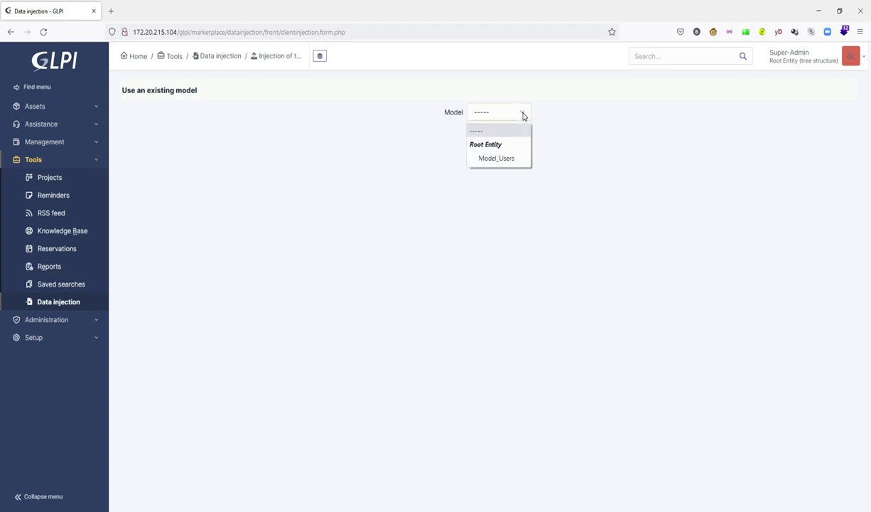
left_click(501, 160)
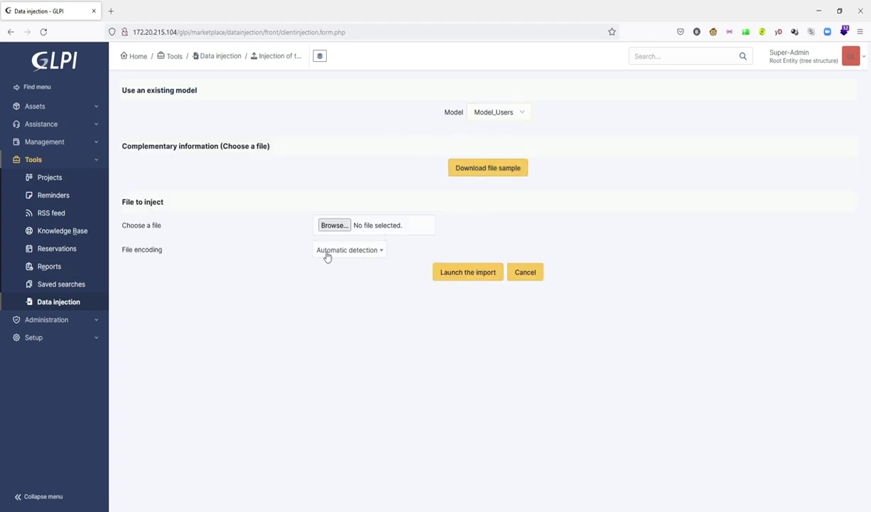
left_click(329, 226)
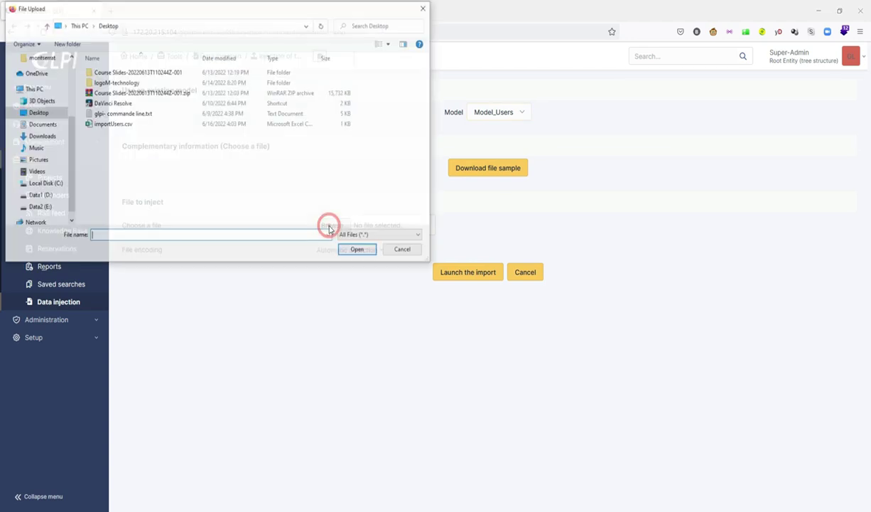
double_click(109, 124)
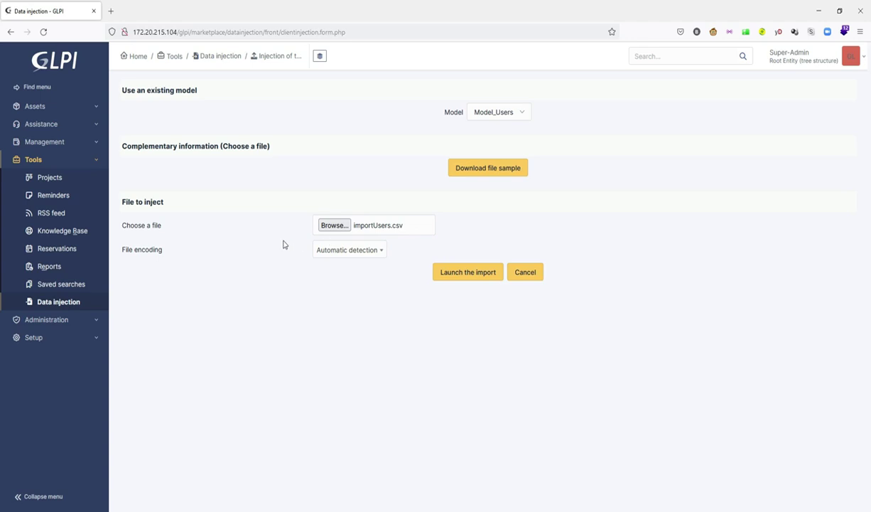
Step: Launch and confirm the import, then finish once it reports success
left_click(467, 275)
left_click(474, 298)
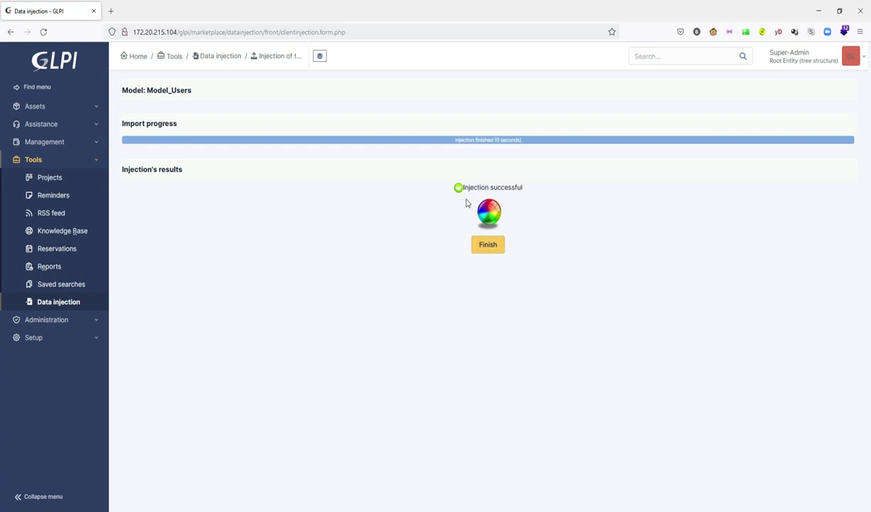
left_click(487, 245)
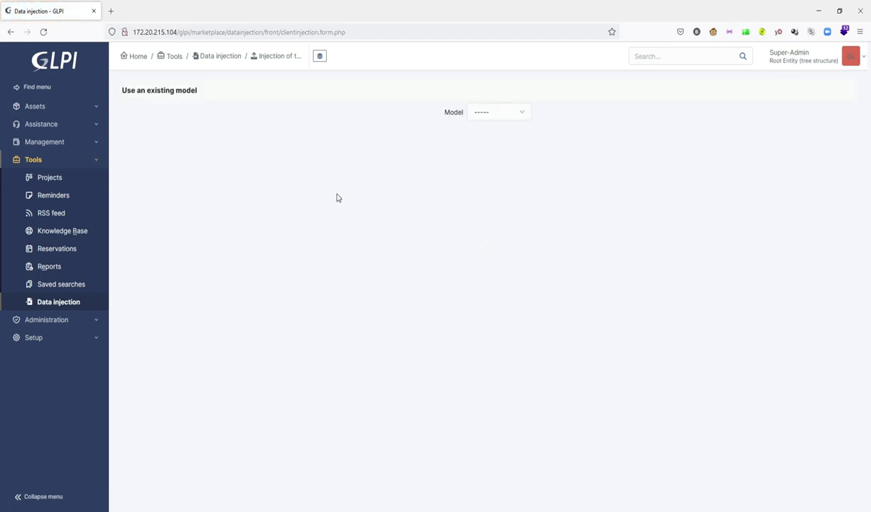
Step: Go to Administration > Users and find the imported accounts user1 to user5
left_click(46, 320)
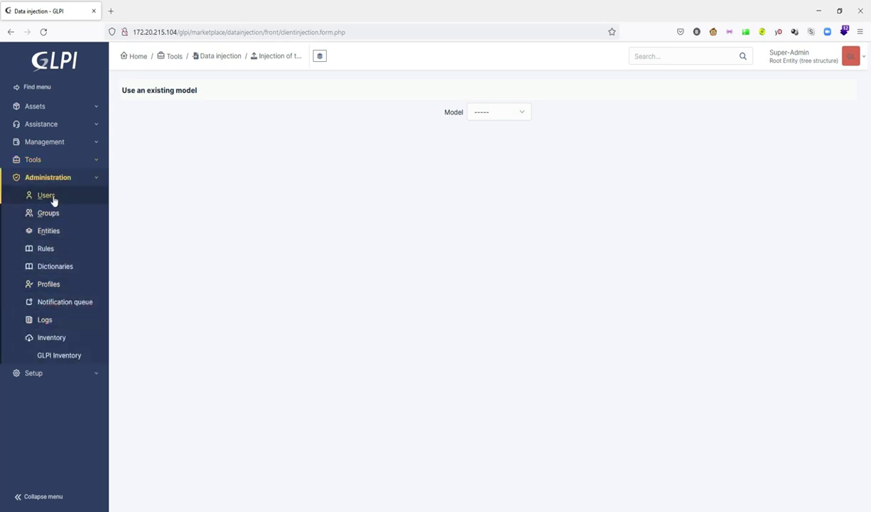
left_click(47, 195)
scroll(317, 311, "down", 1)
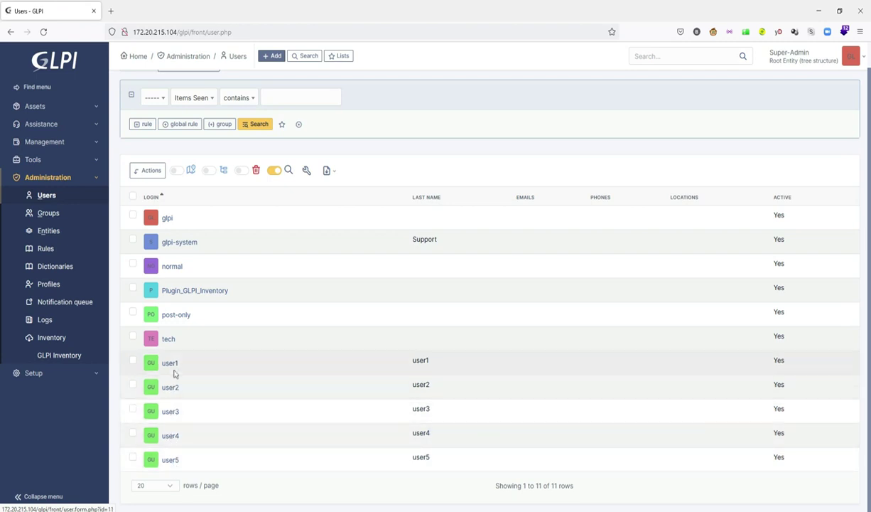
Step: Check user1's record: first name Glpi and Self-Service profile
left_click(170, 362)
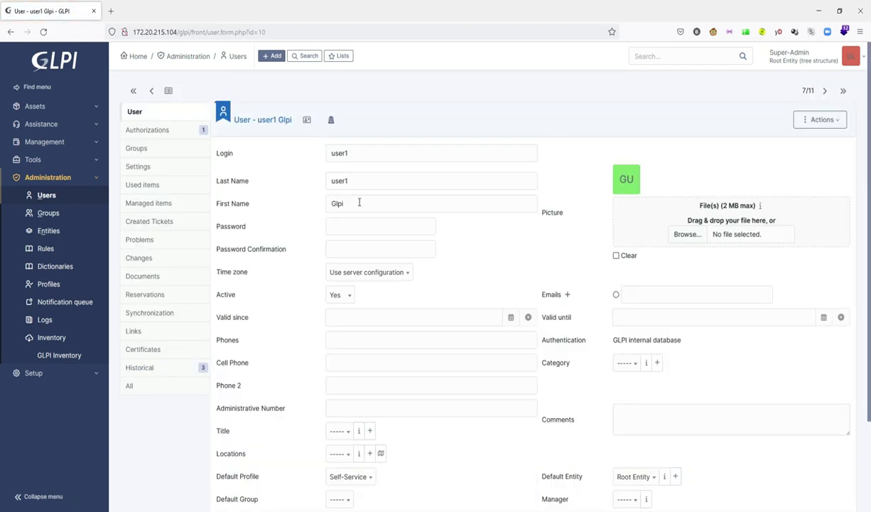
scroll(399, 320, "down", 3)
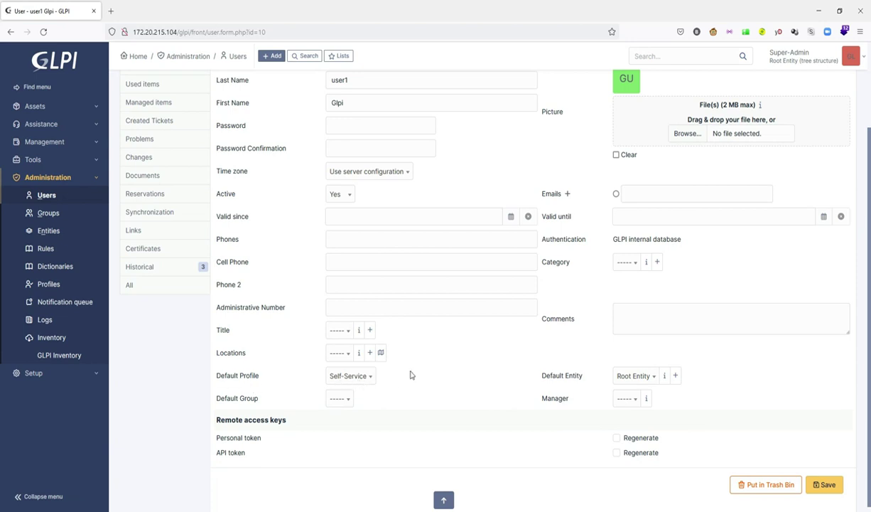
scroll(401, 362, "up", 3)
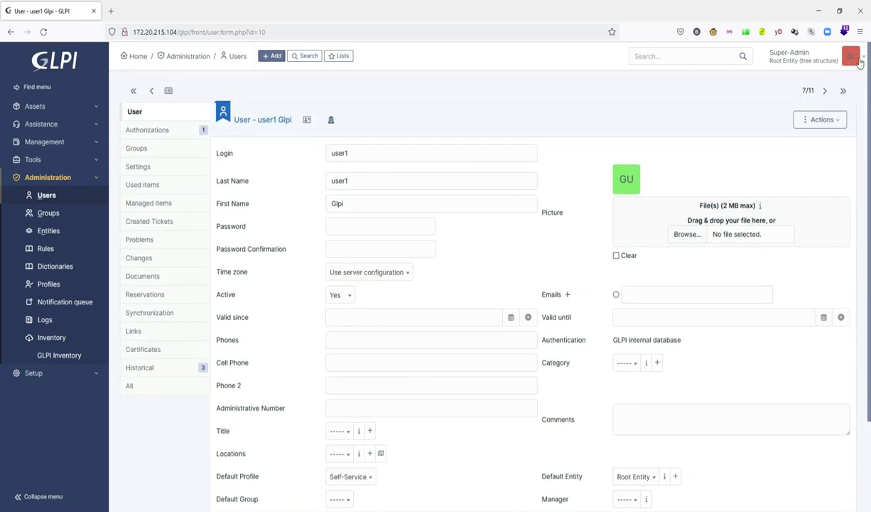
left_click(824, 58)
Step: Log out of the admin account and sign in to Self-Service as user3
left_click(802, 250)
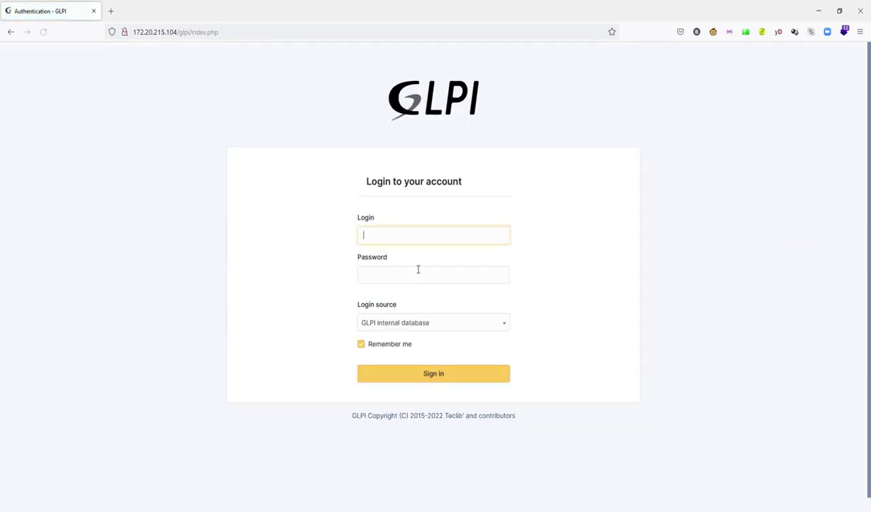
left_click(382, 235)
left_click(433, 274)
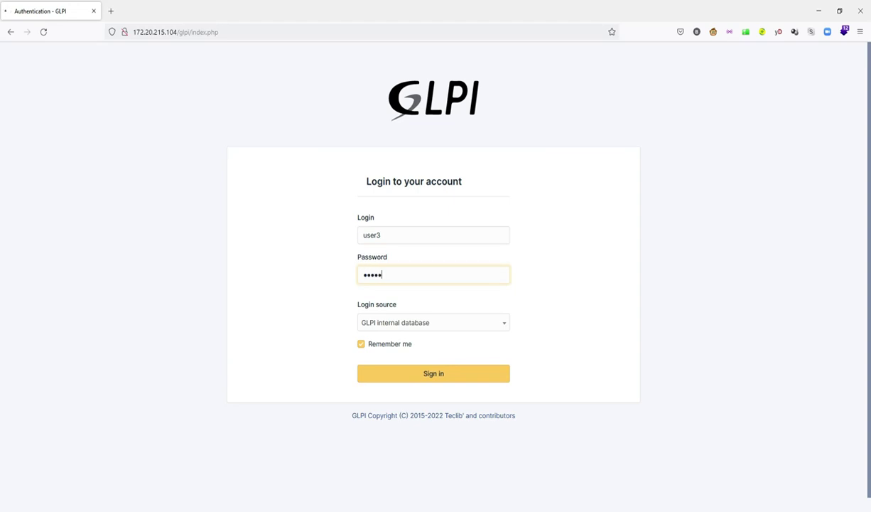
key("Return")
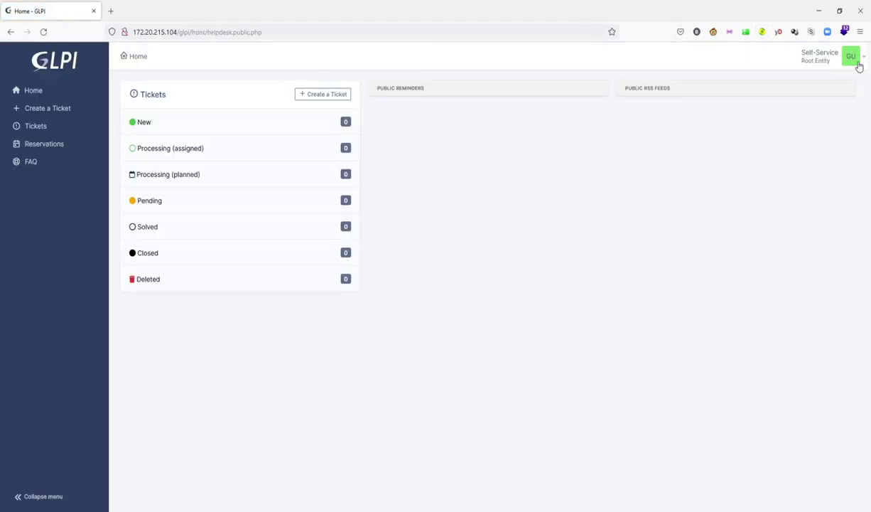
left_click(851, 57)
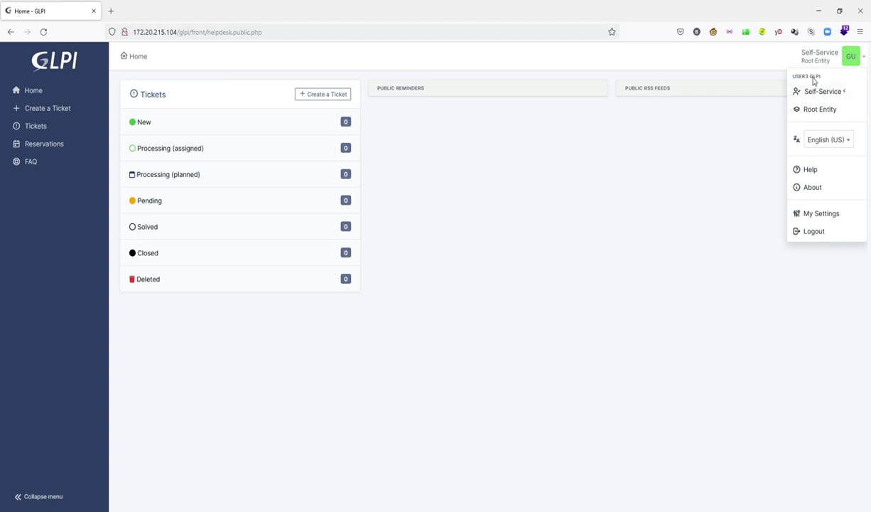
left_click(557, 183)
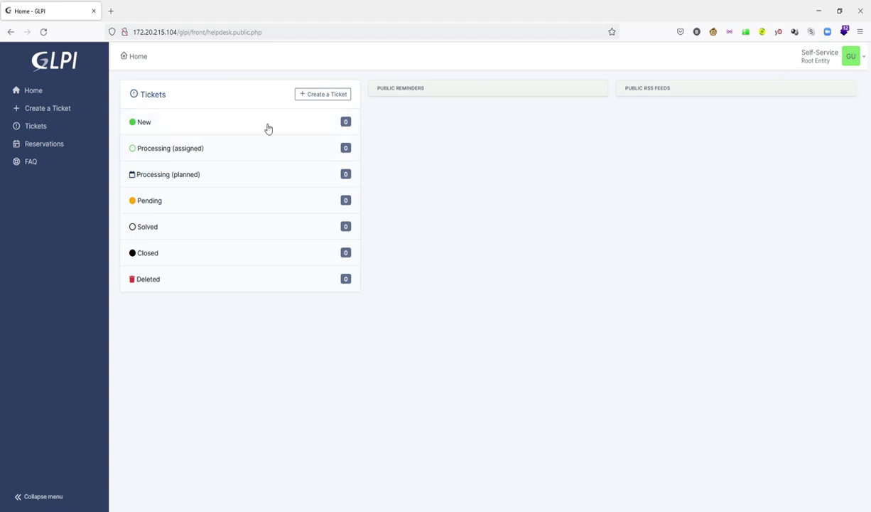
Step: Start a new ticket of type Request titled 'import usersto GLPI'
left_click(328, 95)
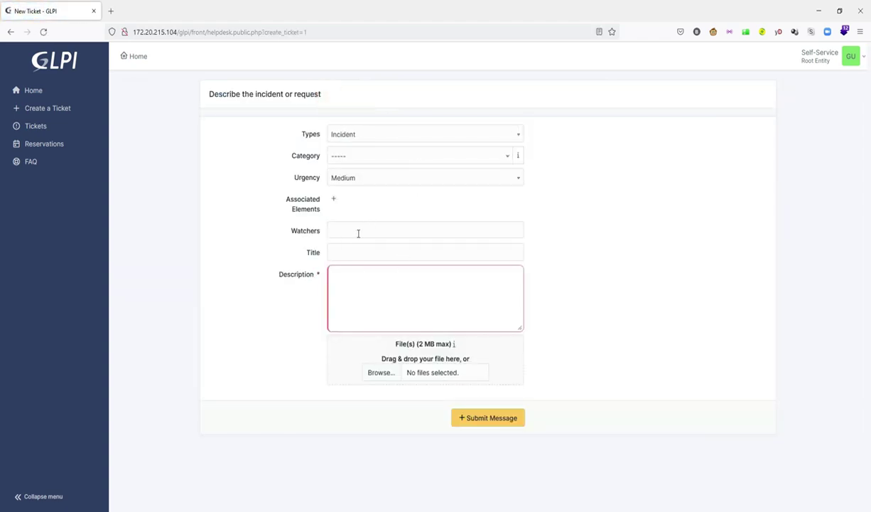
left_click(496, 134)
left_click(388, 166)
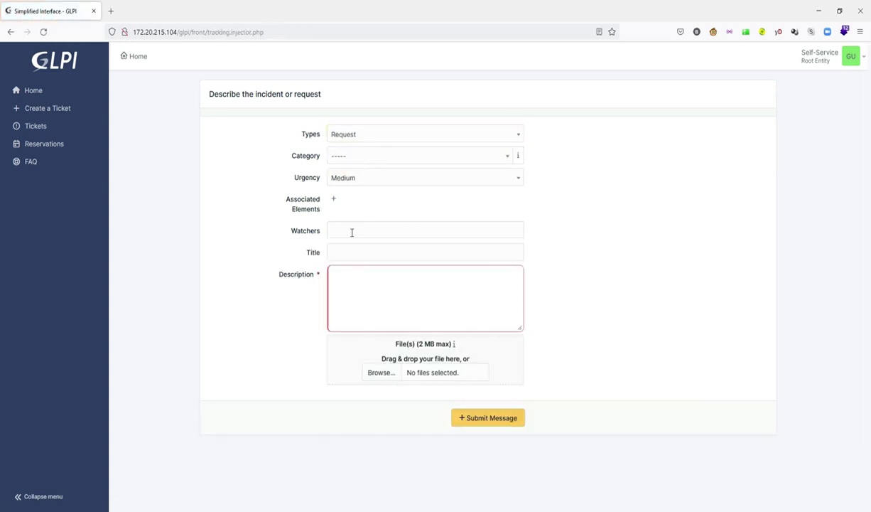
left_click(354, 251)
type("import")
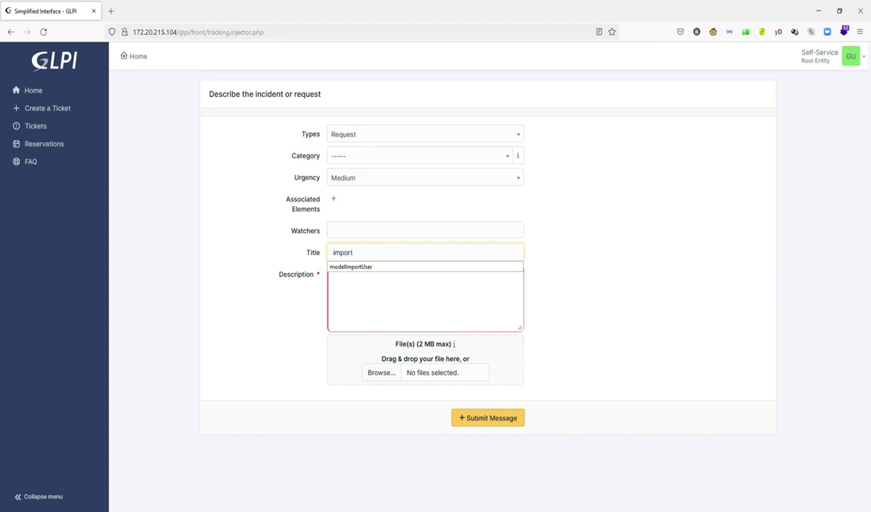
type(" usersto GLPI")
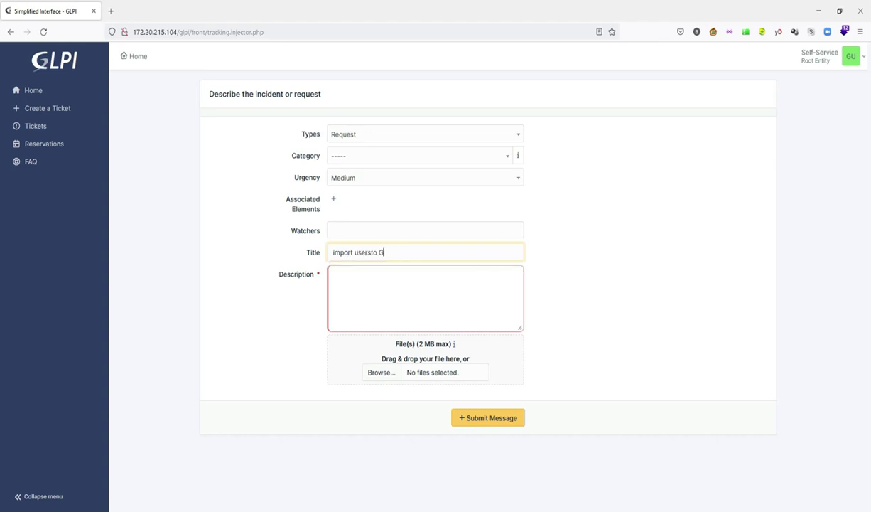
Step: Describe the ticket as asking how to import users to the GLPI system, and submit it
left_click(355, 265)
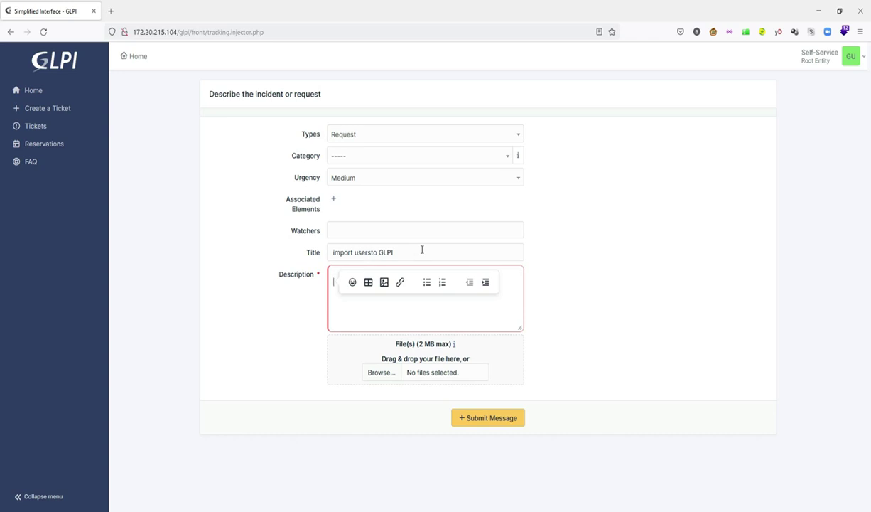
type("h")
key("BackSpace")
type("H")
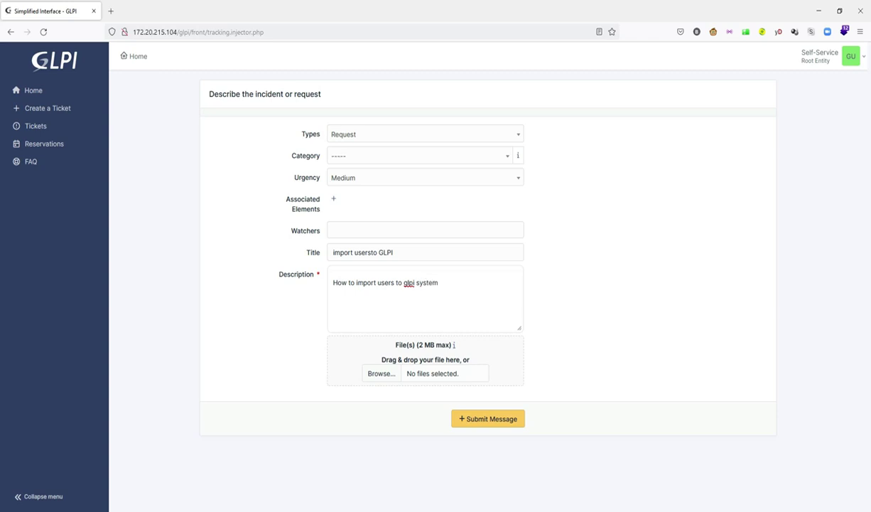
left_click(488, 419)
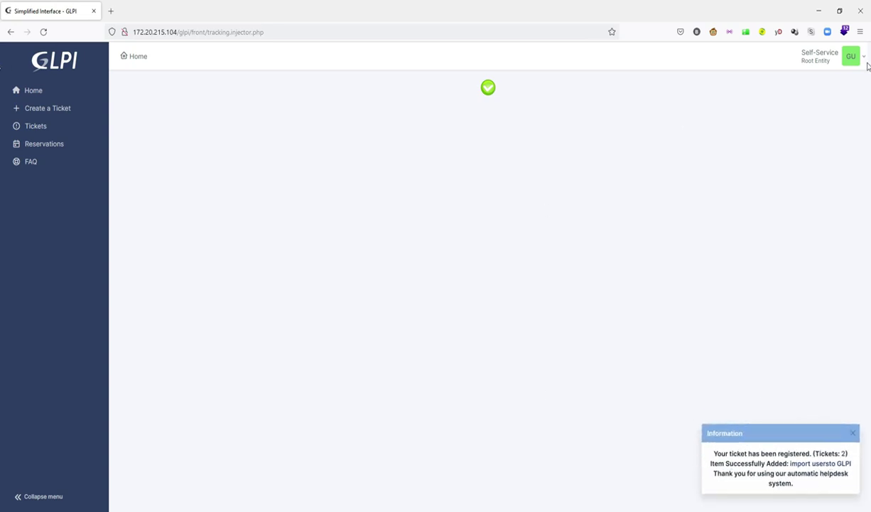
left_click(865, 59)
Step: Log out of user3 and sign back in to GLPI as the glpi admin
left_click(816, 229)
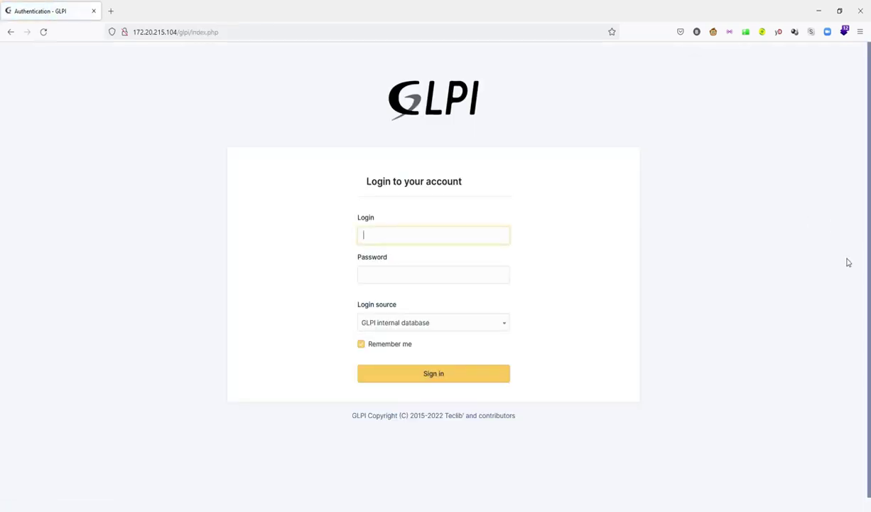
left_click(394, 233)
left_click(434, 274)
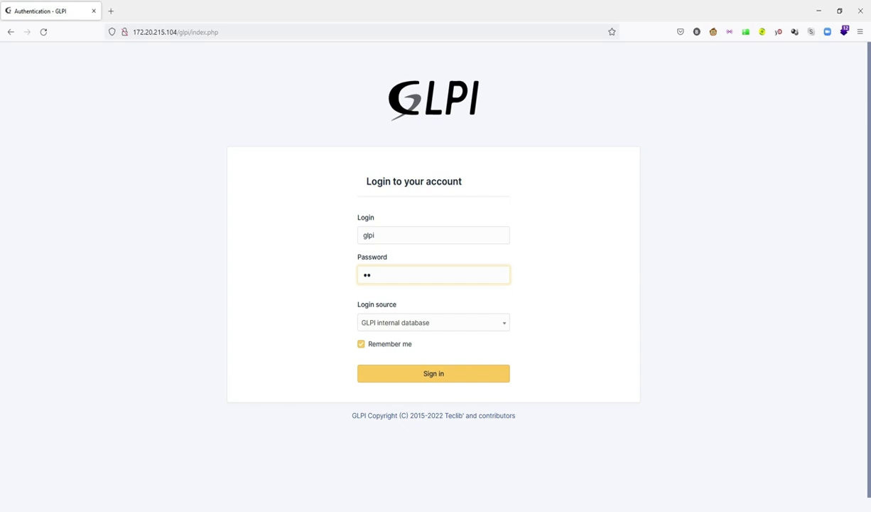
key("Return")
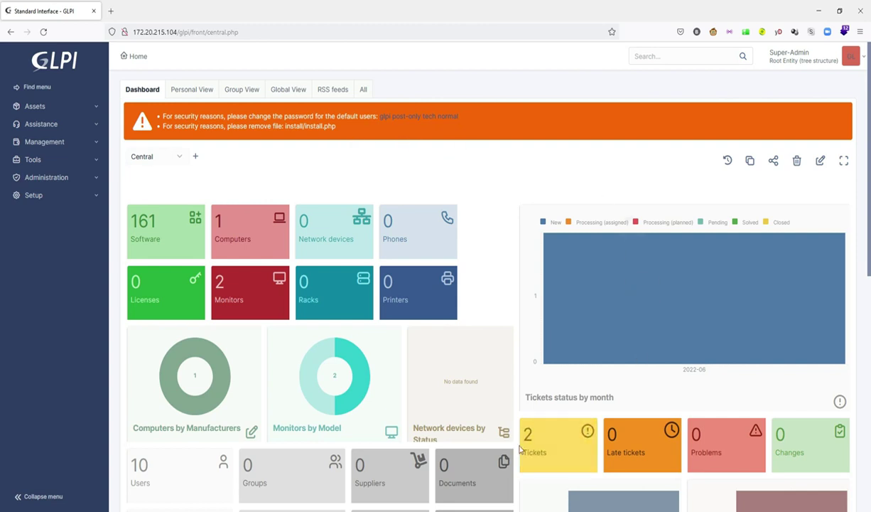
Step: Add the followup 'you can watch my chanel / thanks' to the 'import usersto GLPI' ticket
left_click(564, 436)
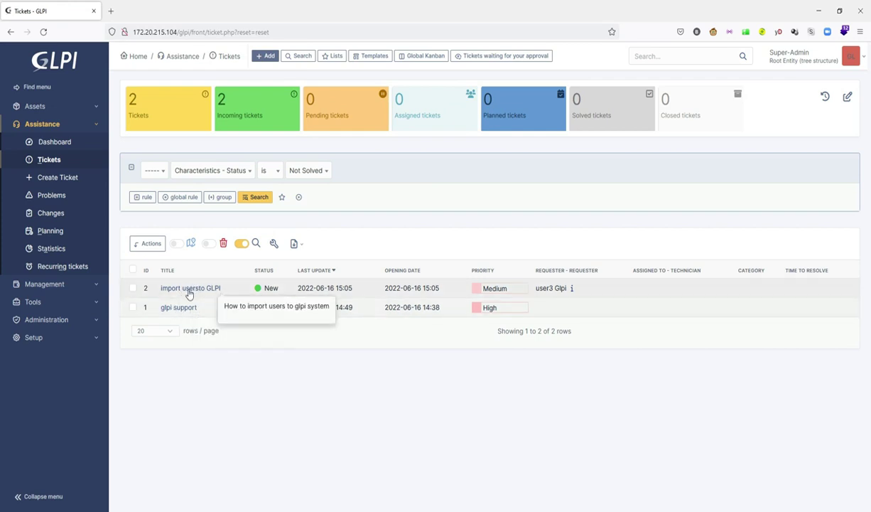
left_click(189, 290)
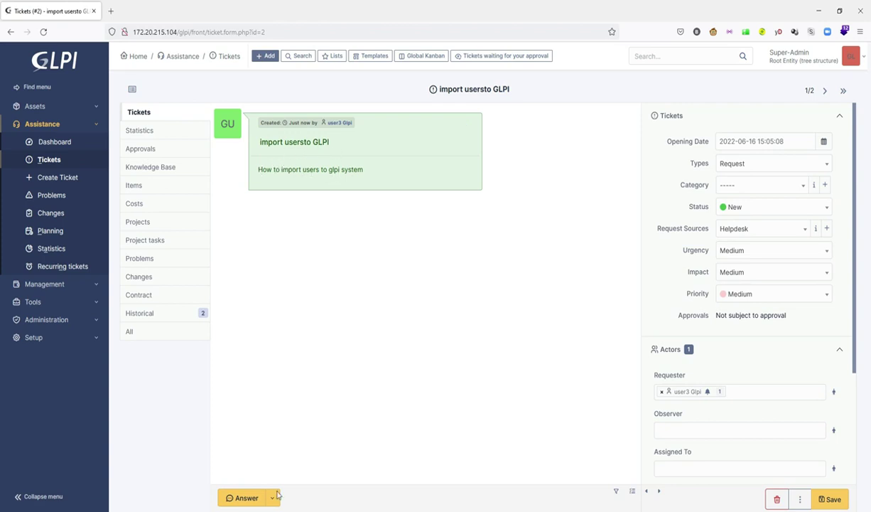
left_click(249, 497)
left_click(320, 275)
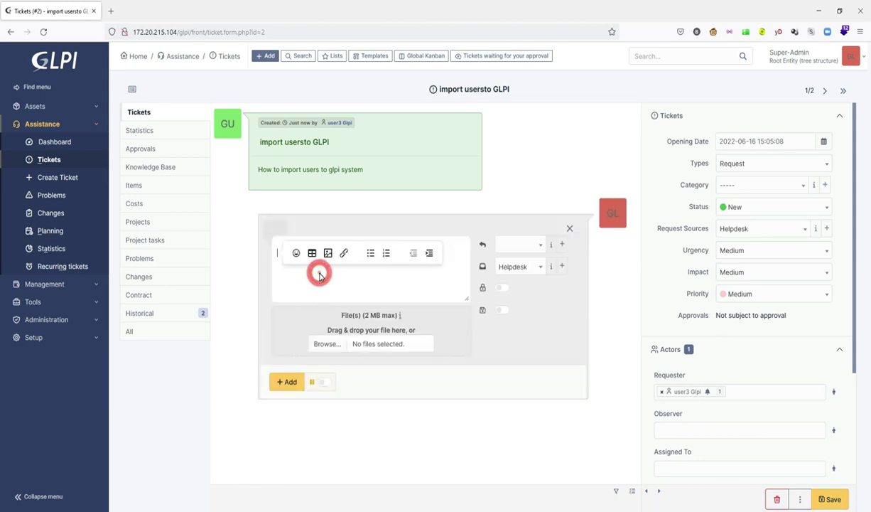
type("you can watch my chanel")
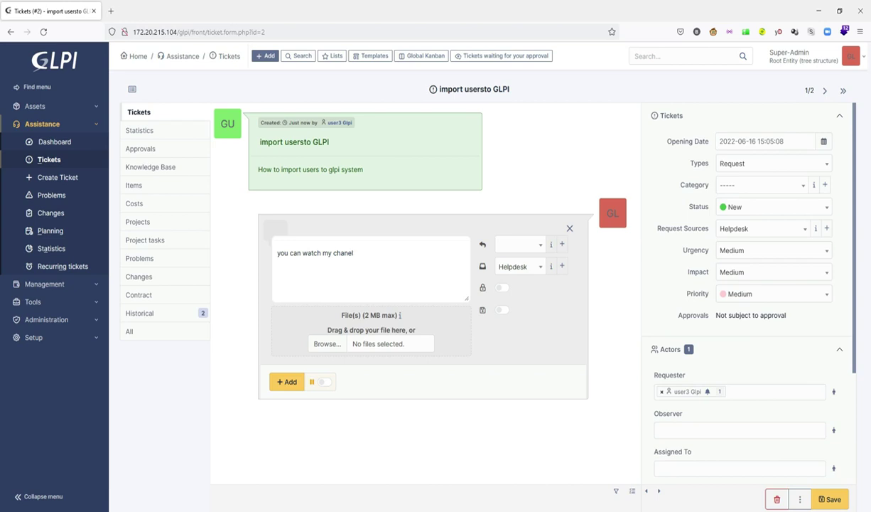
key("Return")
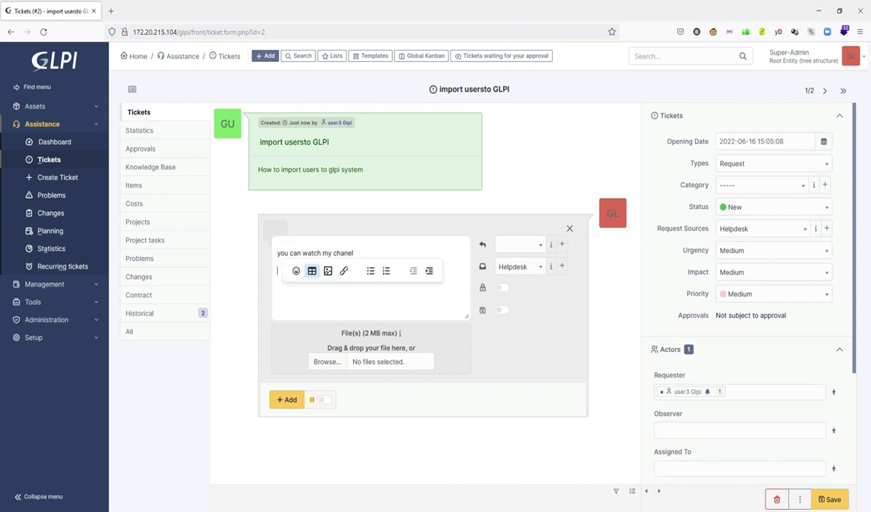
type("tha")
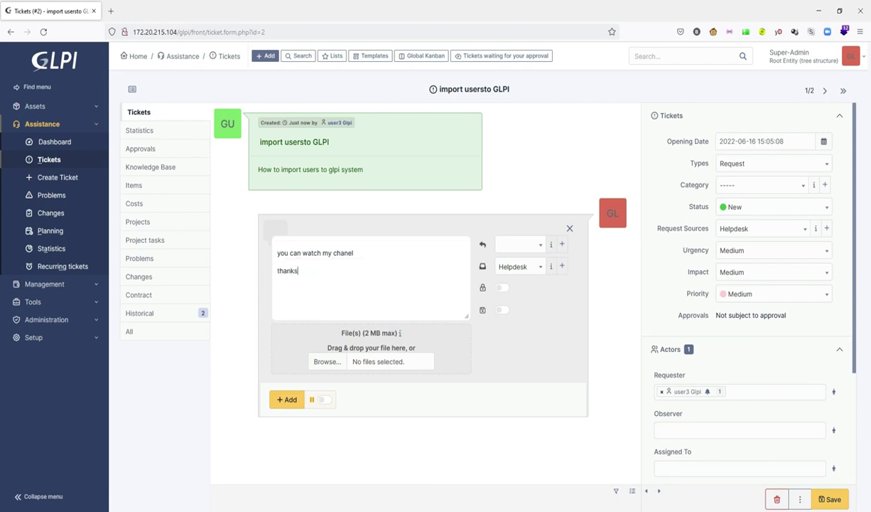
type("nks")
left_click(287, 399)
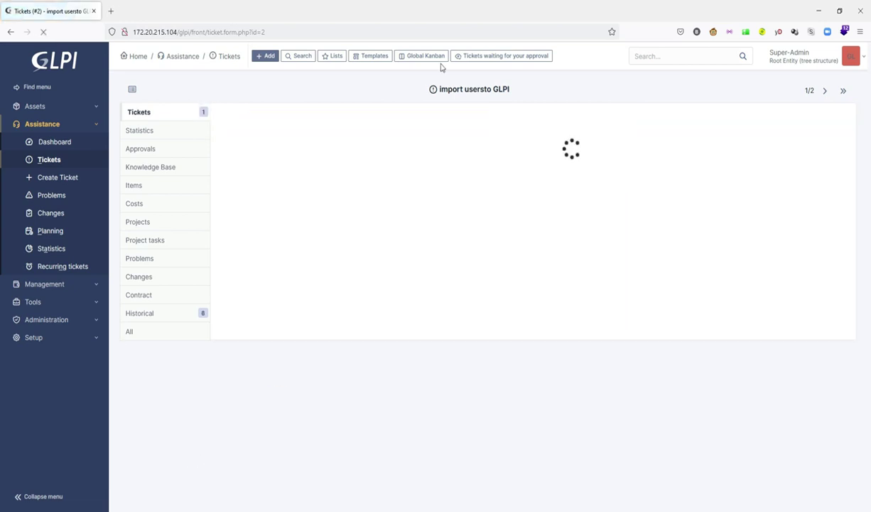
left_click(817, 57)
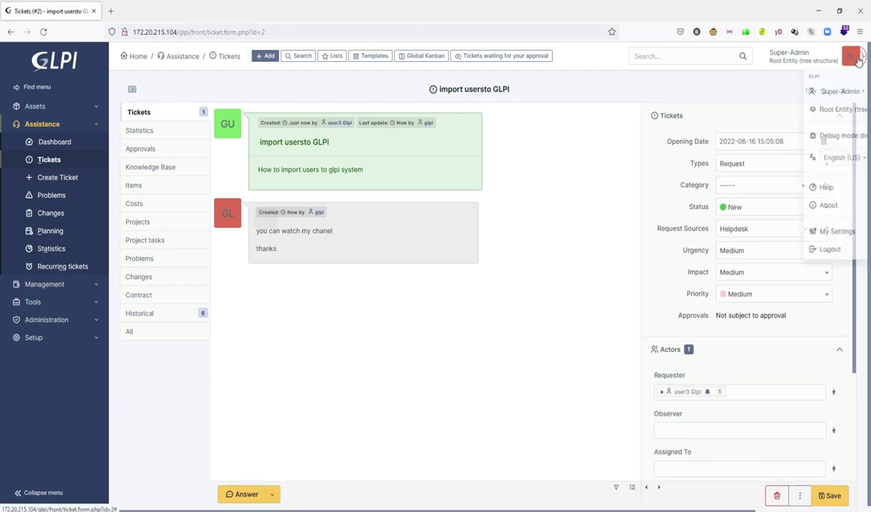
Step: Log out of the admin account and sign in as user3
left_click(790, 249)
left_click(389, 234)
type("user3")
key("Tab")
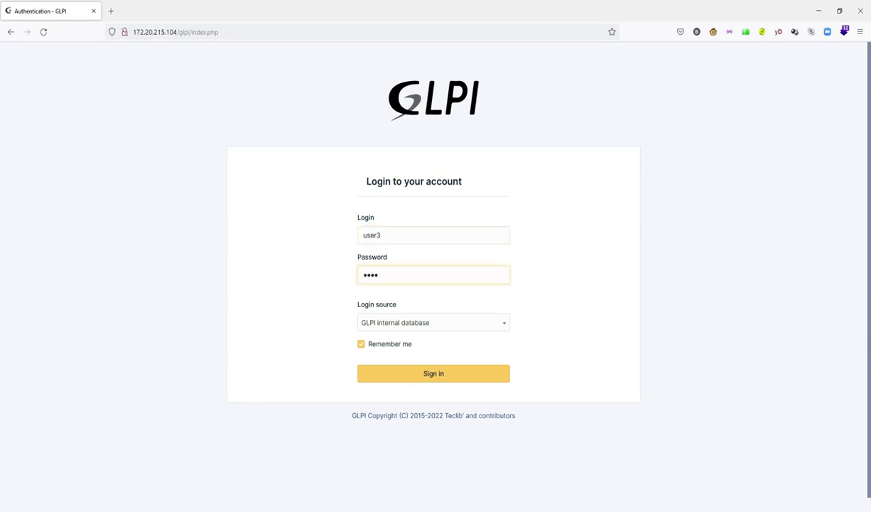
key("Return")
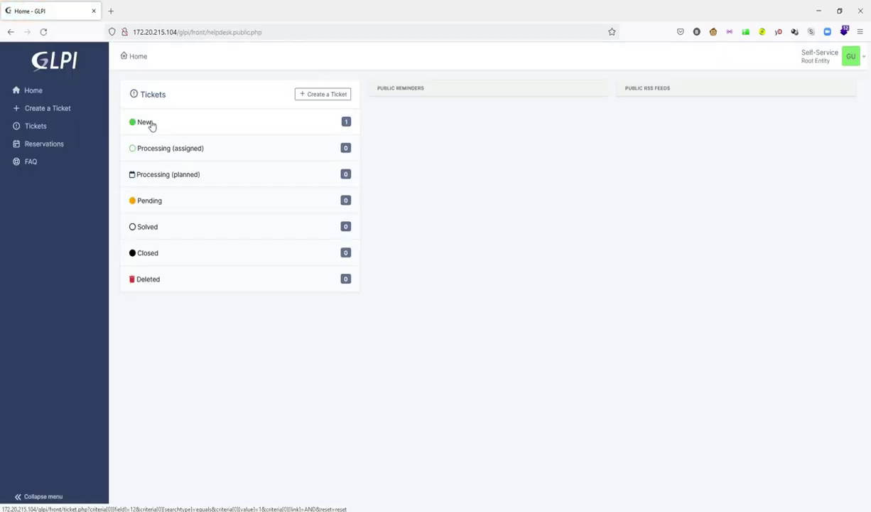
Step: Post the reply 'OK thanks' on the 'import usersto GLPI' ticket, then log out
left_click(146, 122)
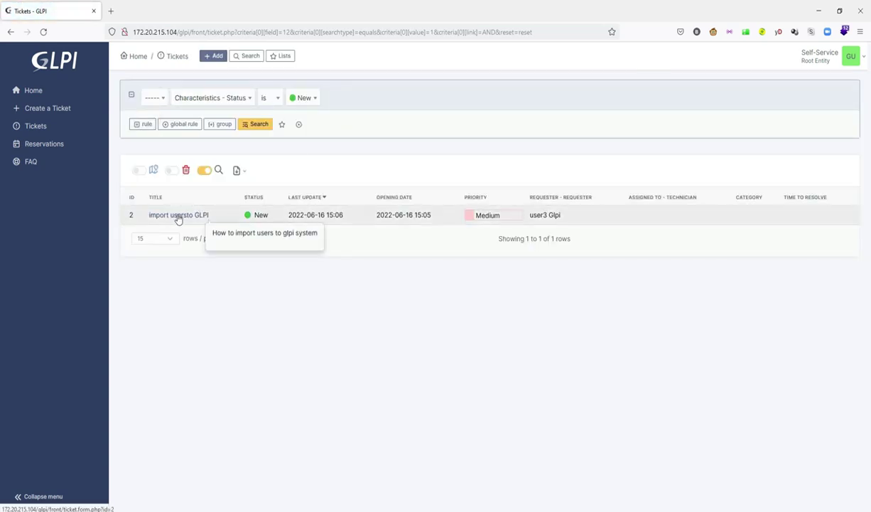
left_click(175, 216)
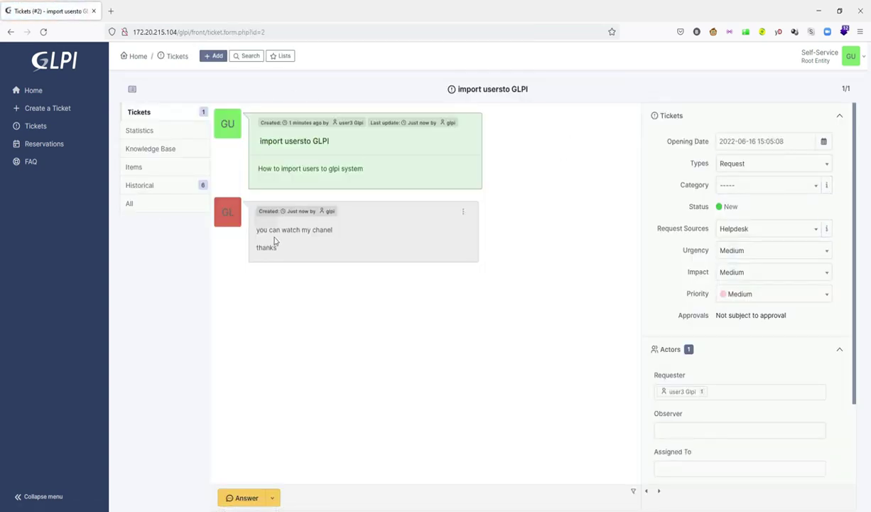
left_click(245, 498)
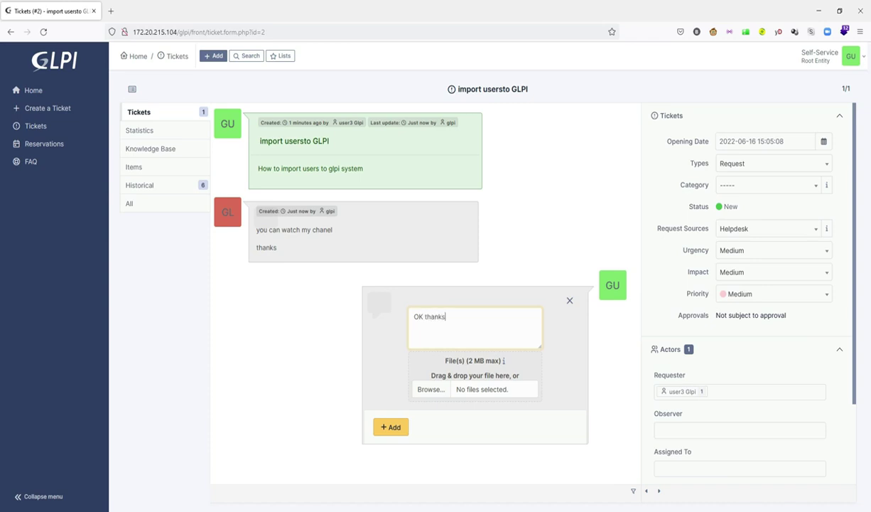
left_click(389, 426)
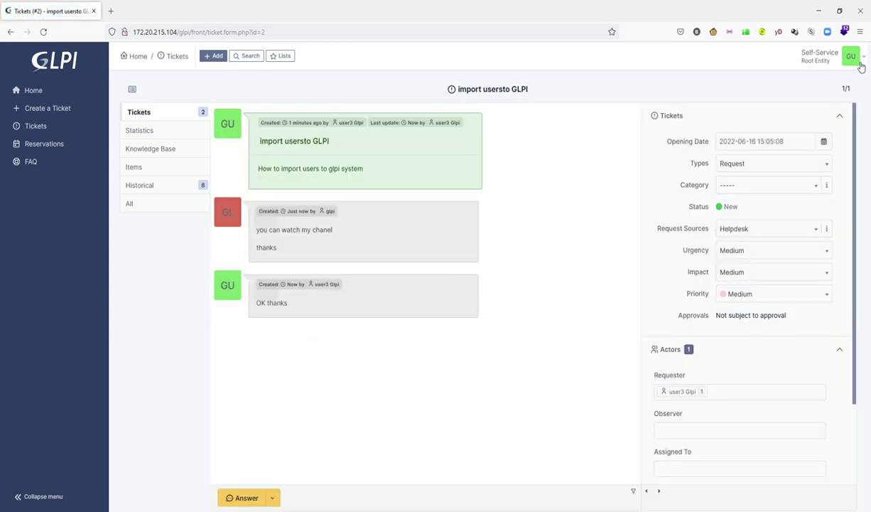
left_click(852, 57)
left_click(813, 231)
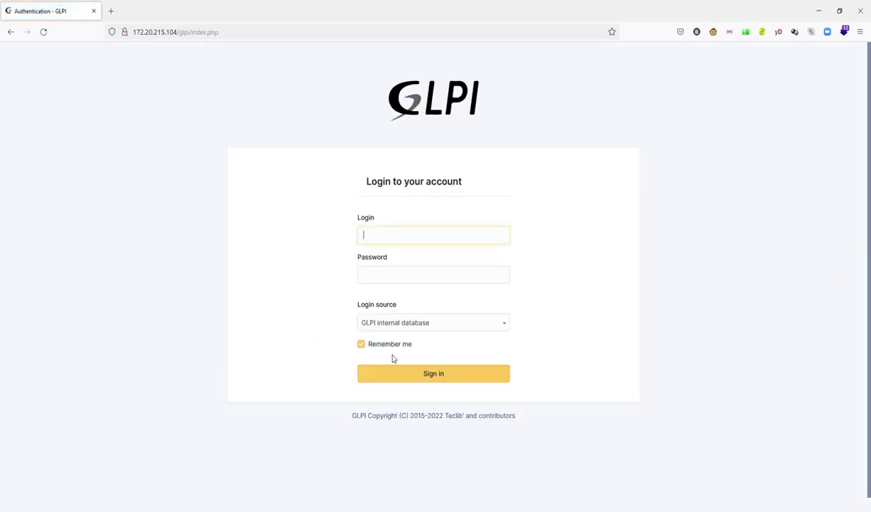